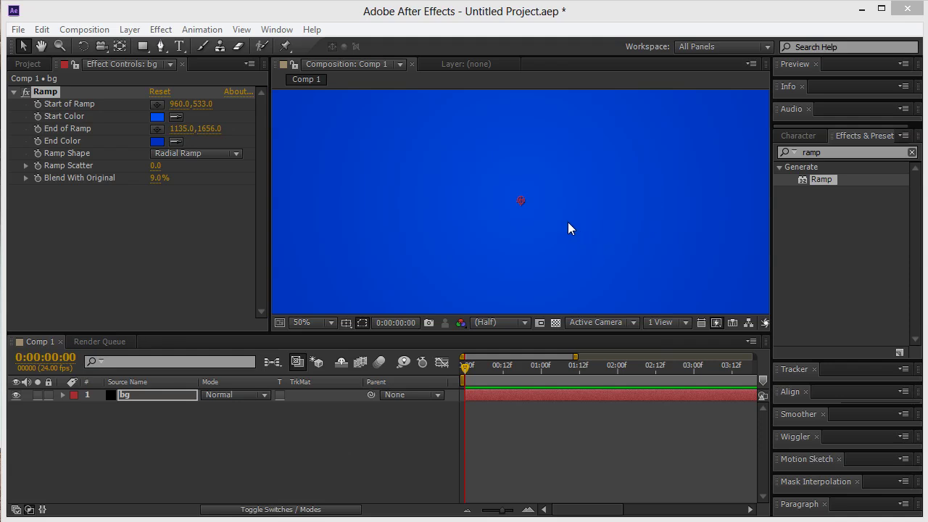
- Deselect the bg layer, dismiss the layer menu, and clear the 'ramp' Effects & Presets search
{"action": "key", "text": "comma"}
{"action": "key", "text": "comma"}
{"action": "key", "text": "comma"}
{"action": "key", "text": "comma"}
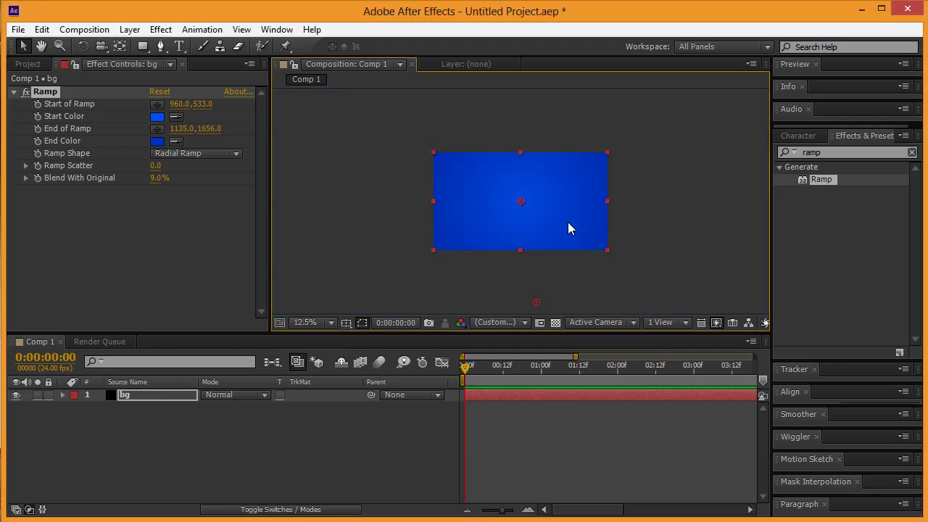
{"action": "key", "text": "period"}
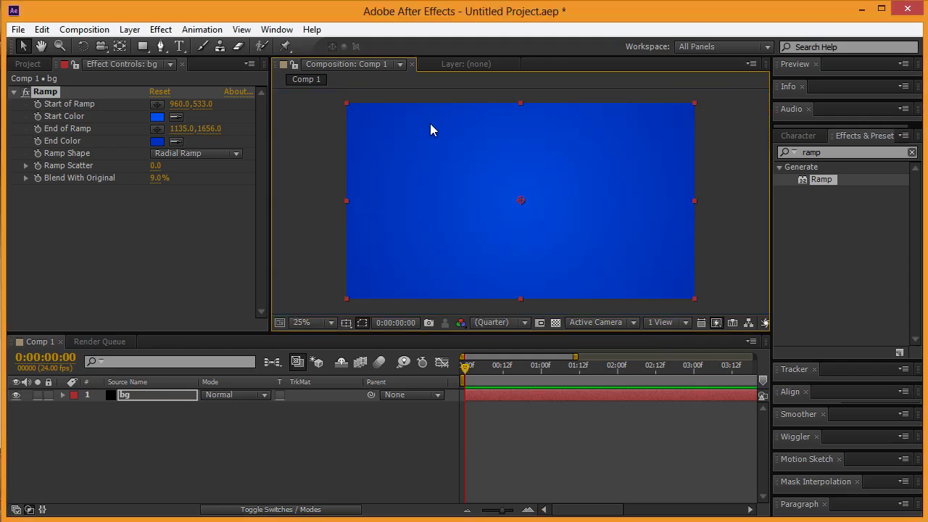
{"action": "left_click", "coordinate": [207, 412]}
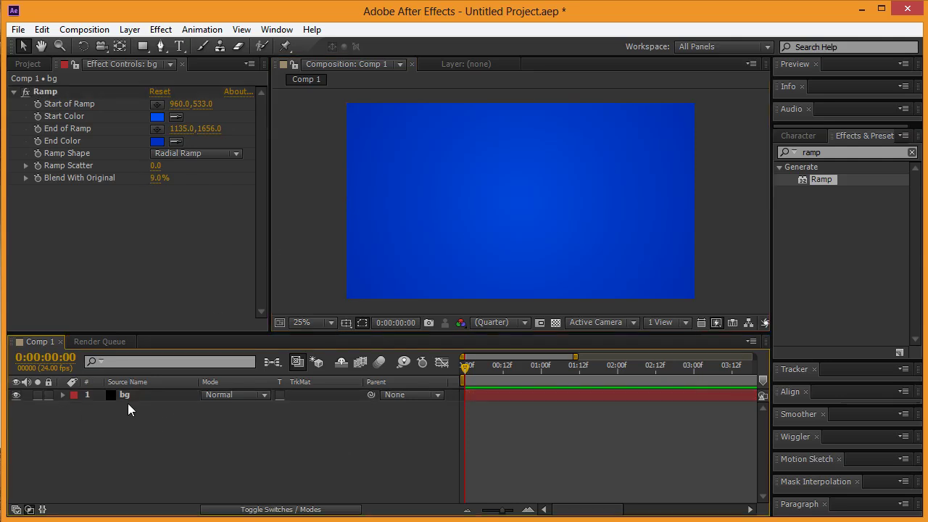
{"action": "right_click", "coordinate": [127, 433]}
{"action": "mouse_move", "coordinate": [169, 444]}
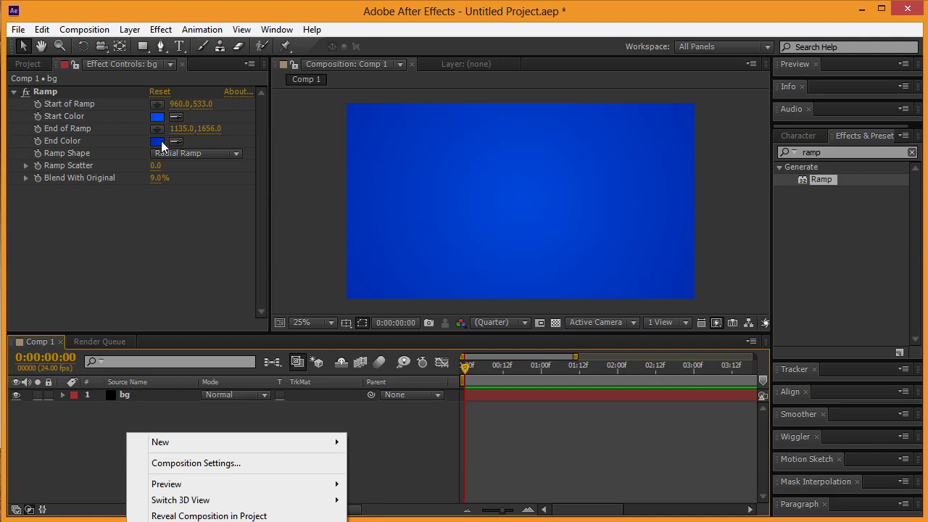
{"action": "left_click", "coordinate": [839, 247]}
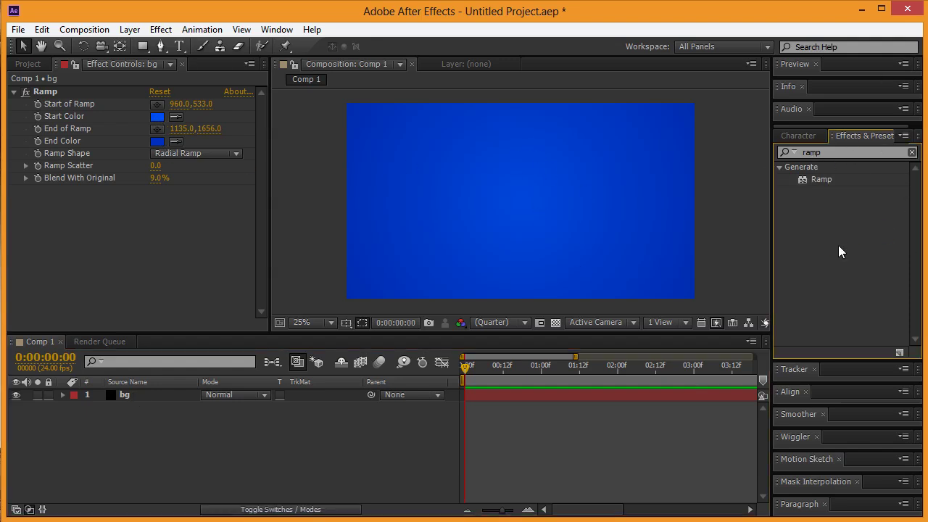
{"action": "left_click", "coordinate": [912, 153]}
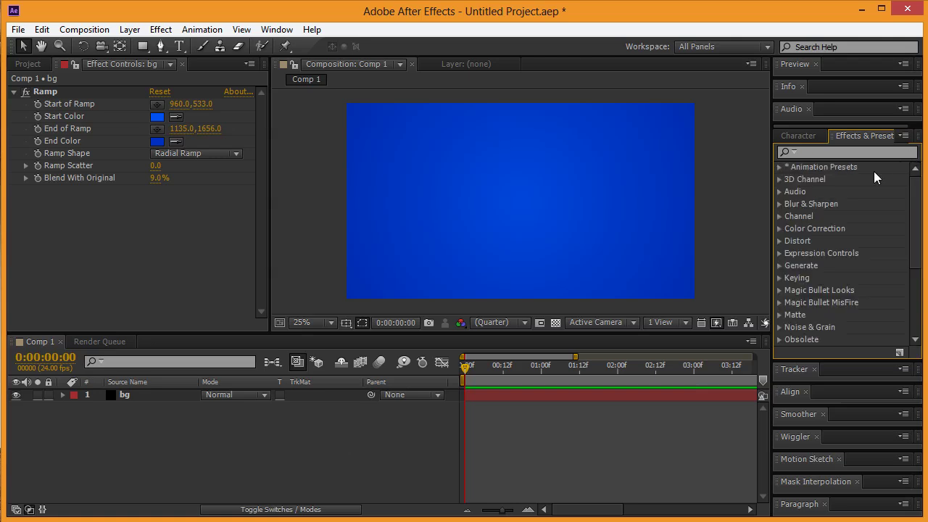
- Create a new 'Pfltuts' text layer in the comp with the Type tool
{"action": "left_click", "coordinate": [287, 232]}
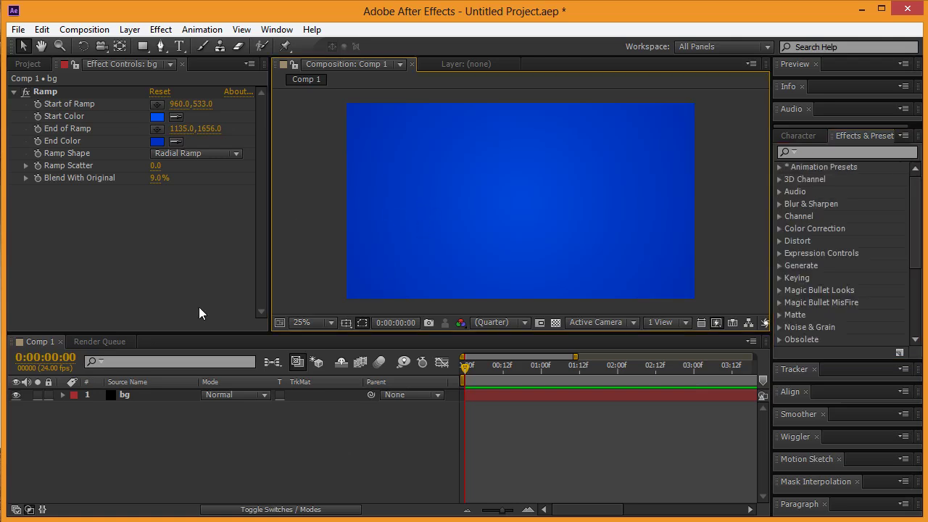
{"action": "left_click", "coordinate": [179, 46]}
{"action": "left_click", "coordinate": [464, 212]}
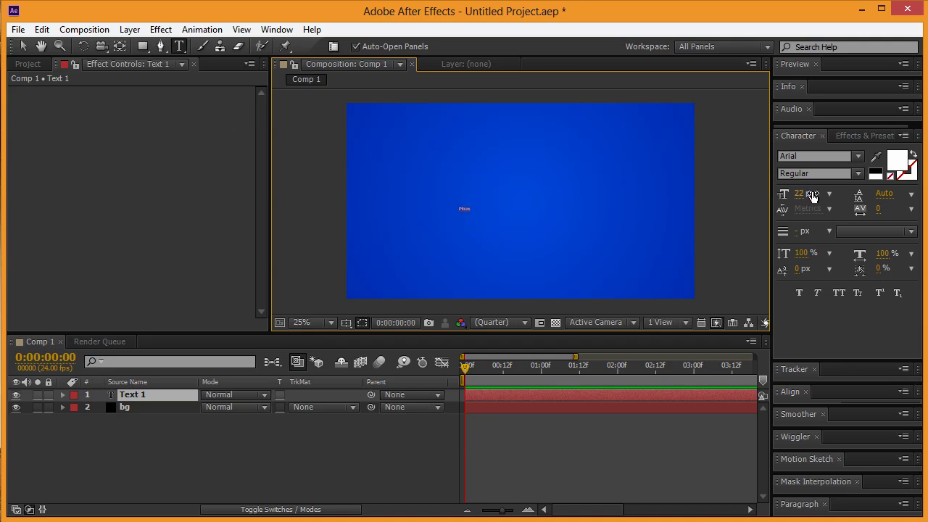
- Set the Pfltuts text to Bauhaus 93 at 335 px in the Character panel
{"action": "left_click_drag", "start_coordinate": [803, 195], "coordinate": [860, 194]}
{"action": "left_click", "coordinate": [816, 156]}
{"action": "type", "text": "Bauhaus 93"}
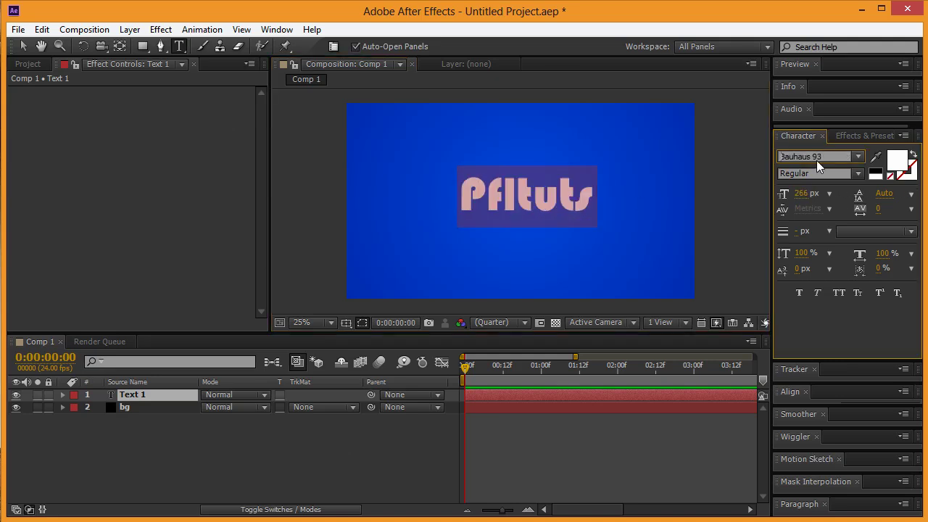
{"action": "key", "text": "Return"}
{"action": "left_click_drag", "start_coordinate": [803, 195], "coordinate": [857, 196]}
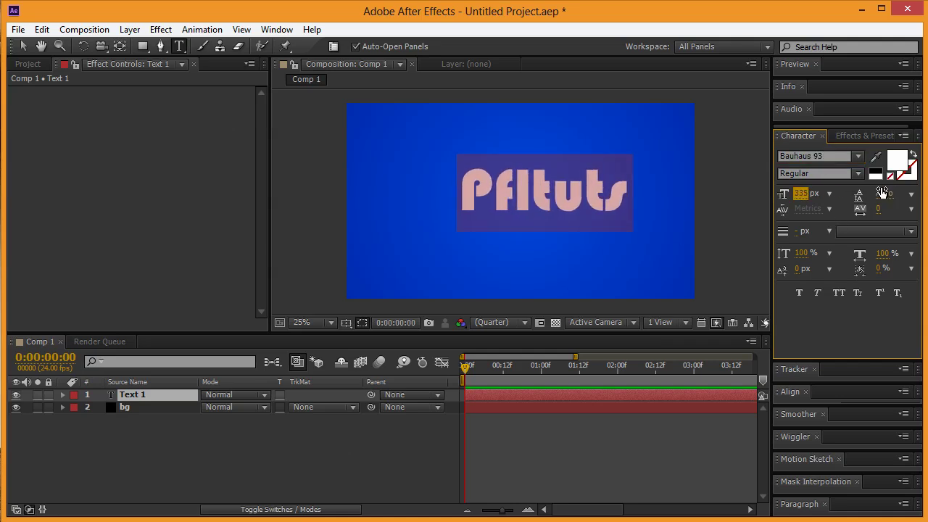
- Commit the text, nudge it into position in the frame, and deselect it
{"action": "left_click", "coordinate": [23, 45]}
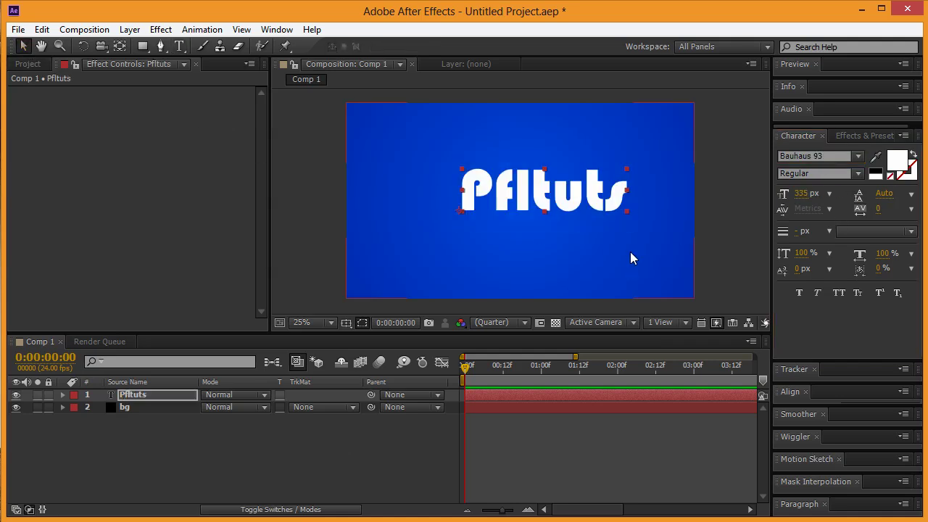
{"action": "left_click_drag", "start_coordinate": [507, 195], "coordinate": [487, 203]}
{"action": "left_click", "coordinate": [323, 216]}
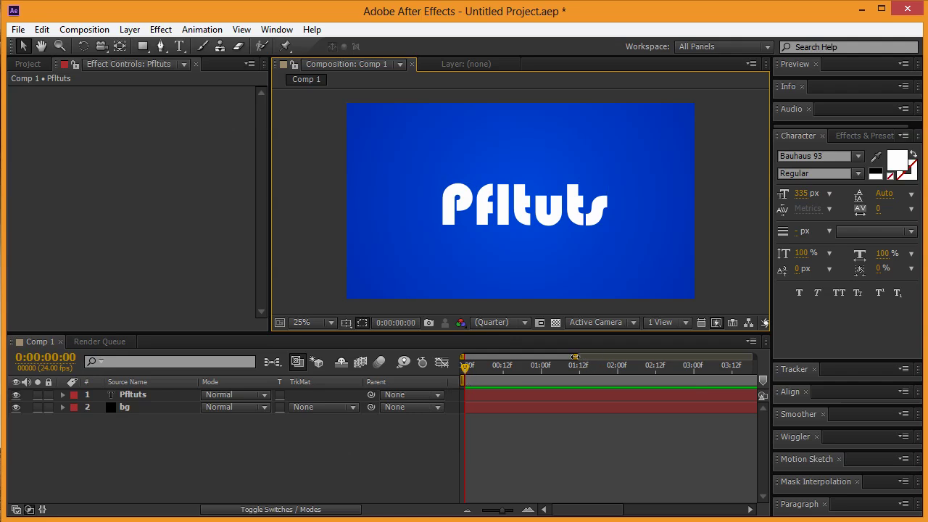
- Show the full ten-second duration on the timeline and hide the Pfltuts layer
{"action": "left_click_drag", "start_coordinate": [575, 357], "coordinate": [769, 359]}
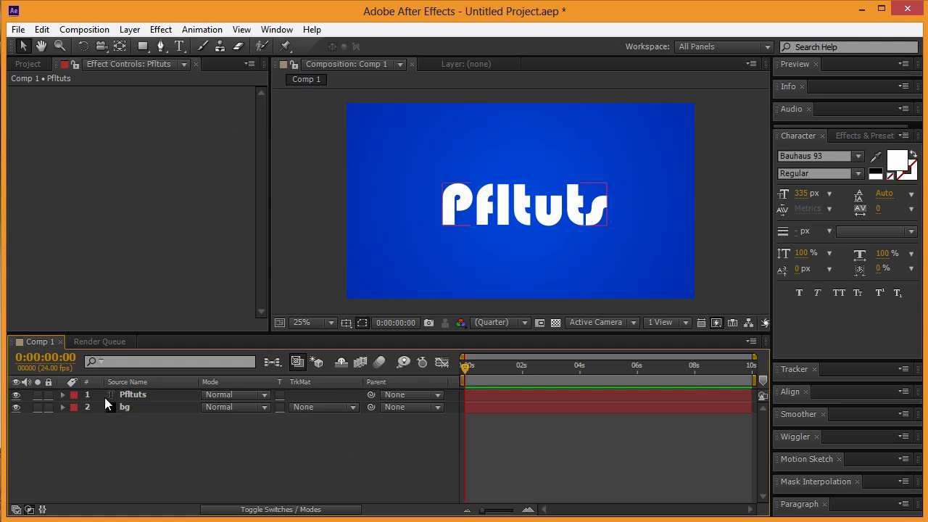
{"action": "left_click", "coordinate": [16, 395]}
- Add a new black solid layer named Particular
{"action": "right_click", "coordinate": [130, 433]}
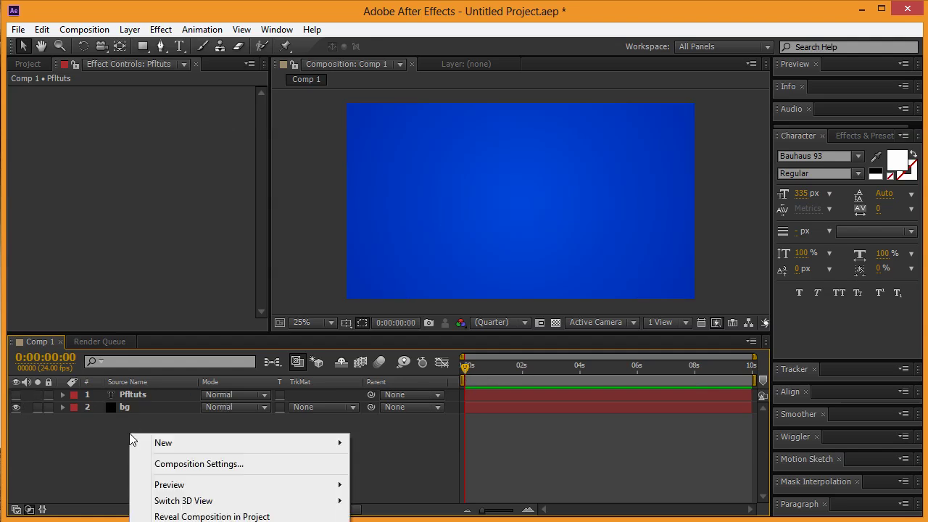
{"action": "left_click", "coordinate": [388, 482]}
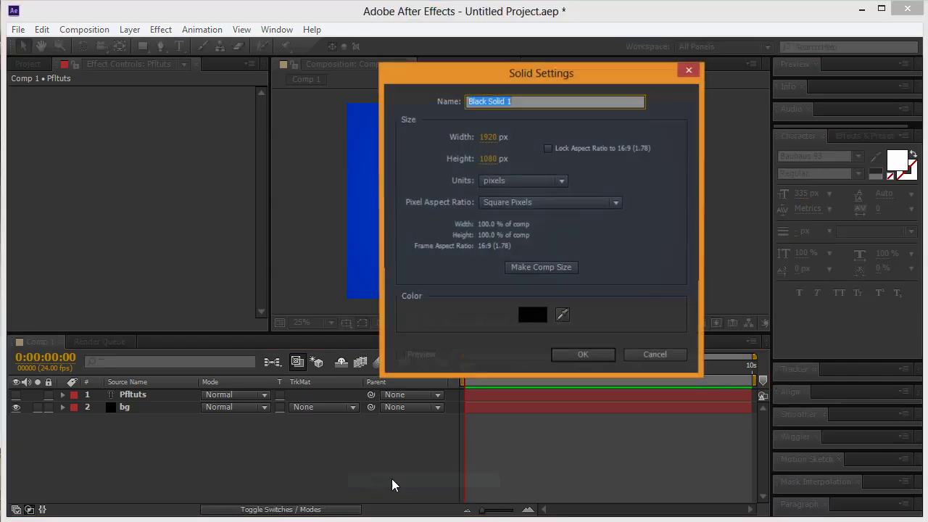
{"action": "type", "text": "Particular"}
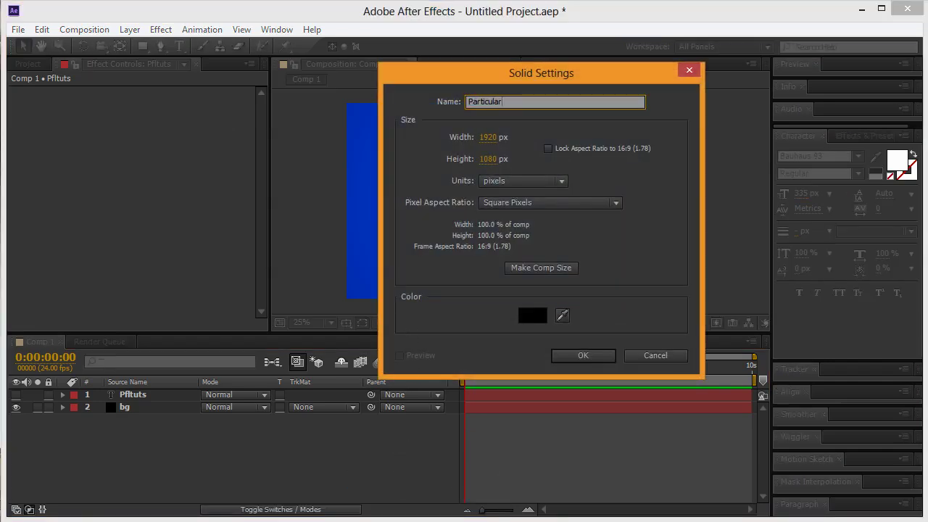
{"action": "left_click", "coordinate": [580, 356]}
- Add a new light layer named Emitter, then select the Particular layer
{"action": "right_click", "coordinate": [215, 471]}
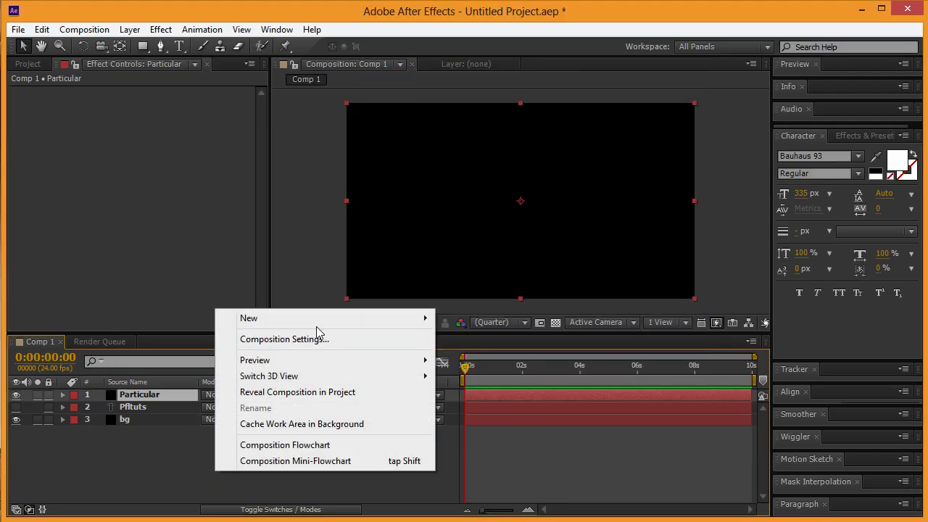
{"action": "mouse_move", "coordinate": [316, 327]}
{"action": "left_click", "coordinate": [468, 371]}
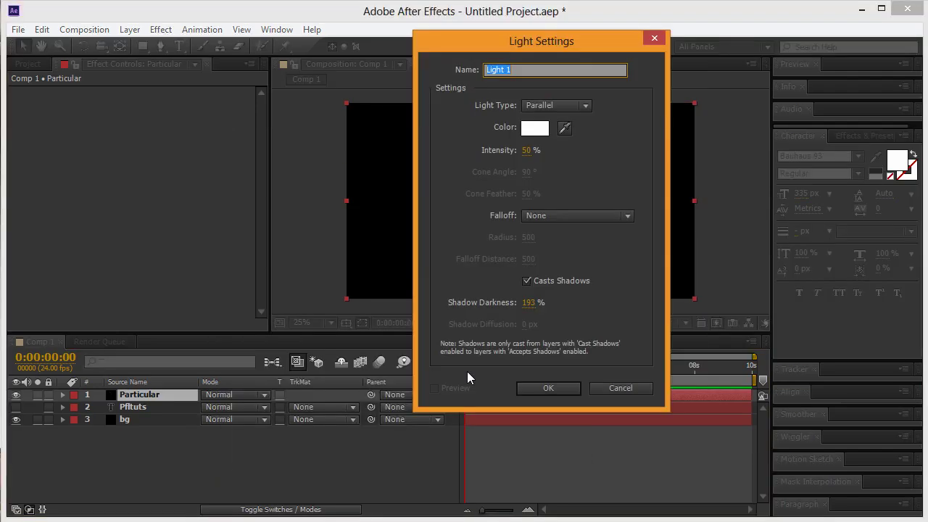
{"action": "type", "text": "Emitter"}
{"action": "left_click", "coordinate": [532, 389]}
{"action": "left_click", "coordinate": [123, 410]}
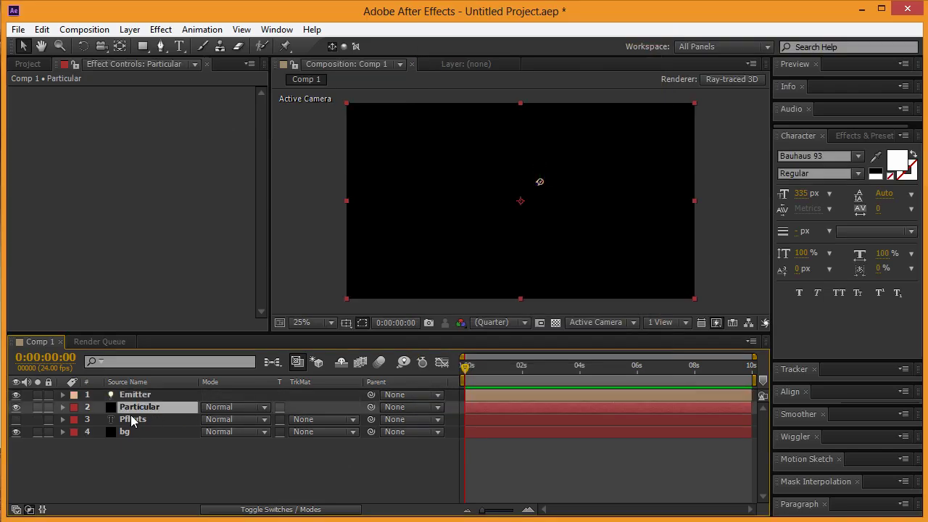
- Move Pfltuts to the top of the stack and drag the Emitter light to the frame's left edge
{"action": "left_click", "coordinate": [131, 420]}
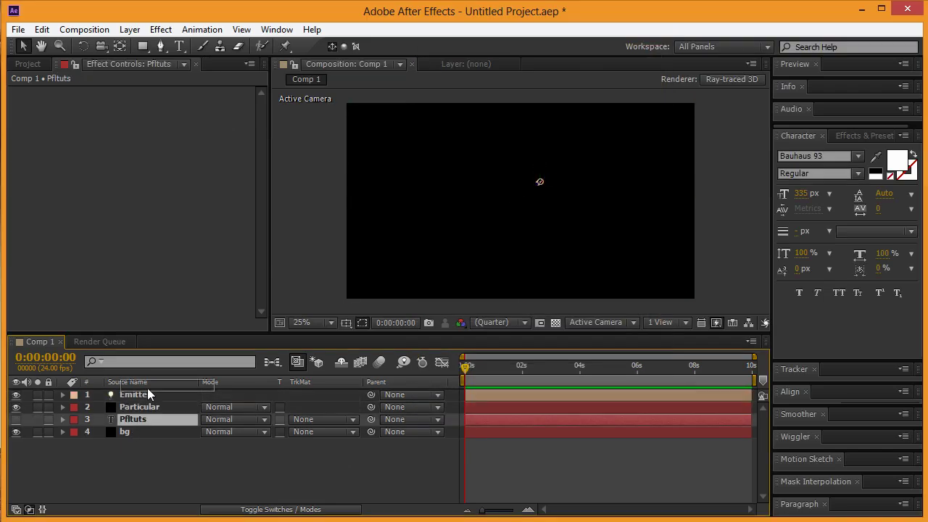
{"action": "left_click_drag", "start_coordinate": [134, 420], "coordinate": [132, 393]}
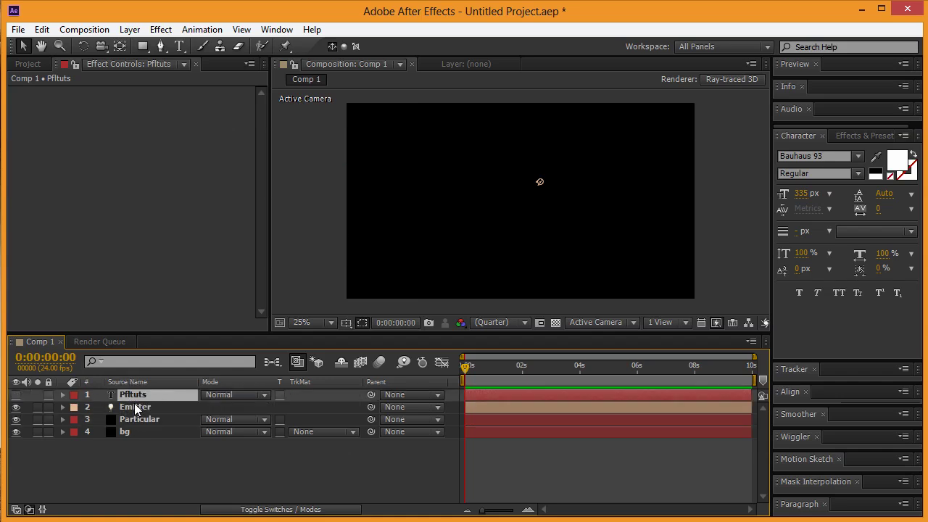
{"action": "left_click", "coordinate": [128, 410]}
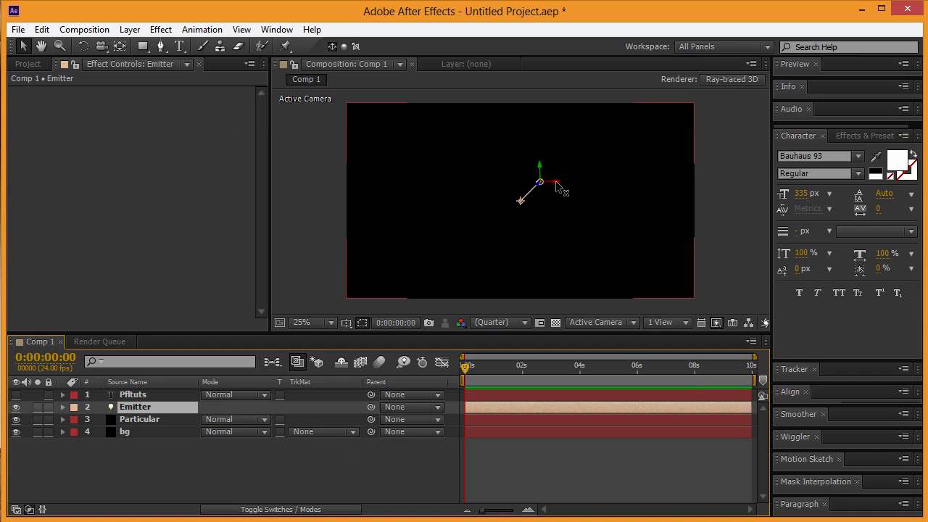
{"action": "left_click_drag", "start_coordinate": [556, 186], "coordinate": [402, 208]}
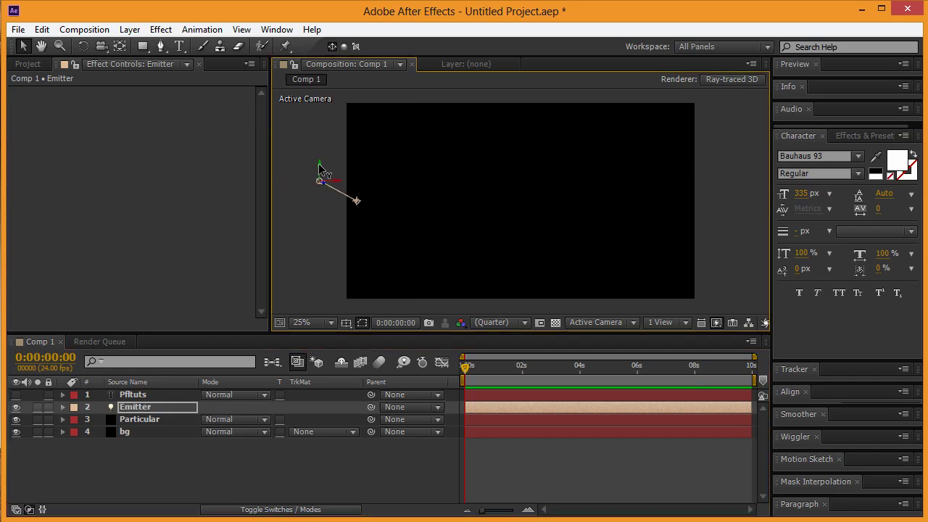
{"action": "left_click_drag", "start_coordinate": [319, 167], "coordinate": [319, 188]}
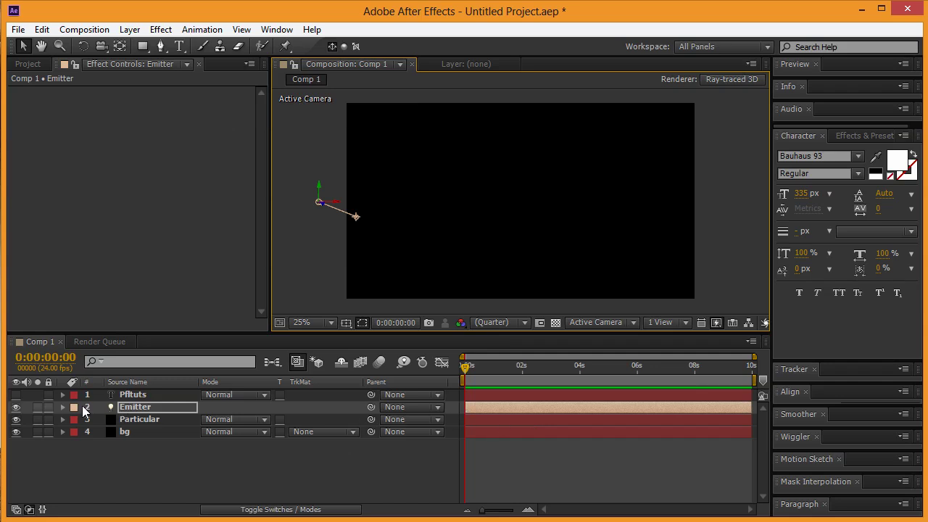
- Keyframe Emitter's Position at left edge at 0 s and past the right edge at 6 s
{"action": "key", "text": "p"}
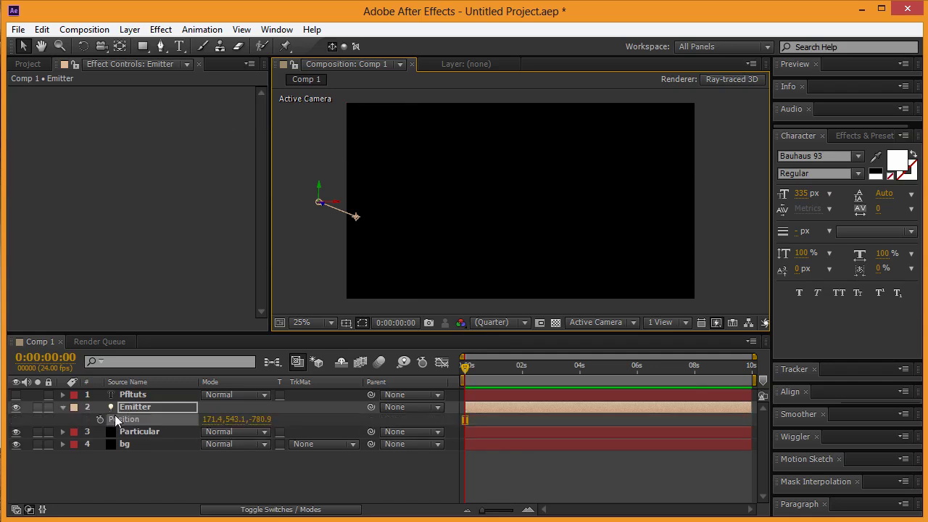
{"action": "left_click", "coordinate": [101, 420]}
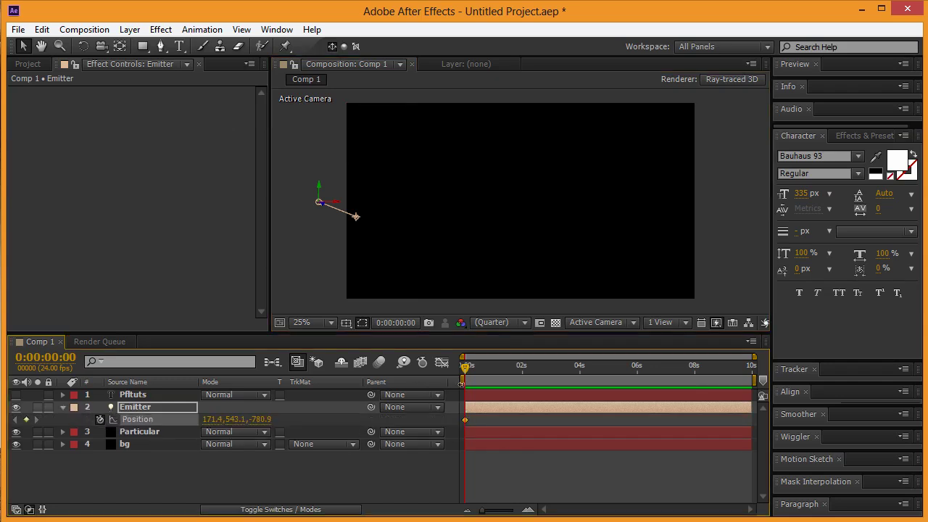
{"action": "left_click_drag", "start_coordinate": [467, 372], "coordinate": [638, 358]}
{"action": "left_click_drag", "start_coordinate": [336, 206], "coordinate": [798, 211]}
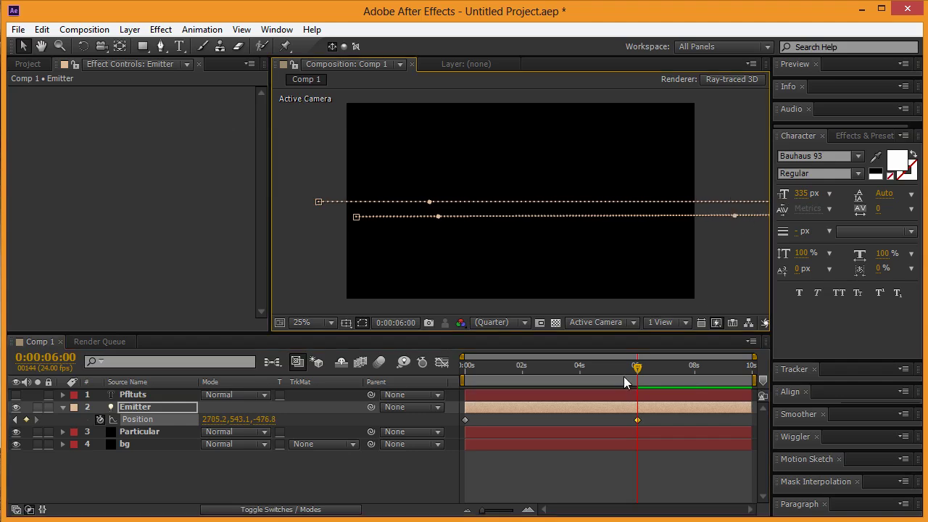
{"action": "left_click_drag", "start_coordinate": [637, 373], "coordinate": [841, 355]}
{"action": "mouse_move", "coordinate": [534, 367]}
{"action": "left_mouse_down"}
{"action": "mouse_move", "coordinate": [545, 368]}
{"action": "mouse_move", "coordinate": [533, 370]}
{"action": "left_mouse_up"}
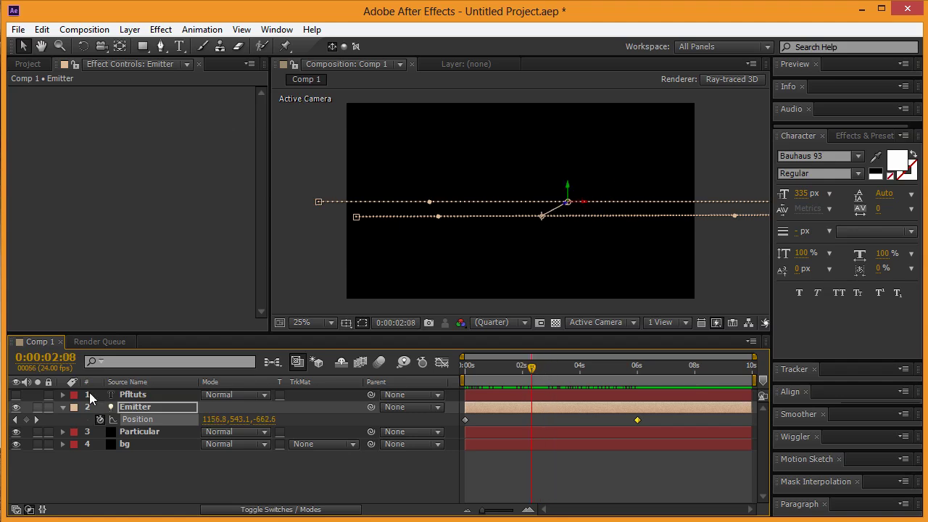
{"action": "left_click", "coordinate": [141, 432]}
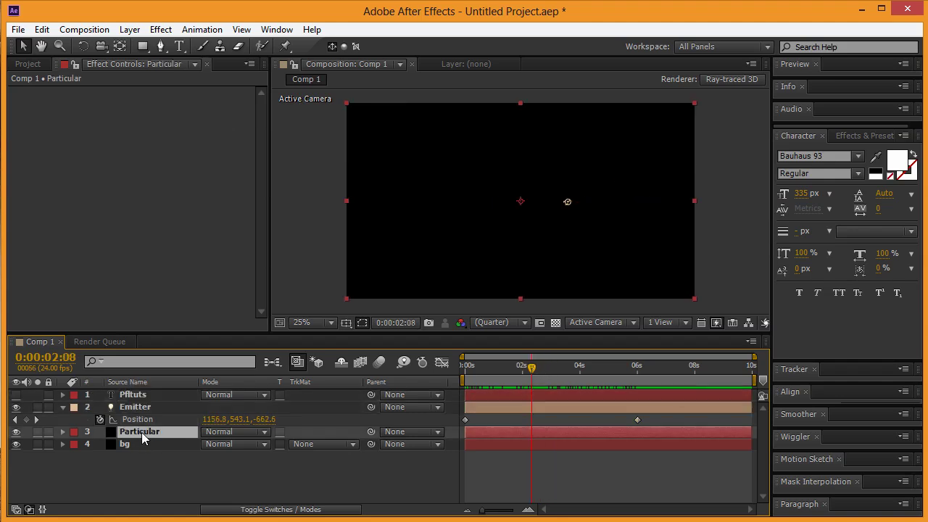
{"action": "left_click_drag", "start_coordinate": [145, 440], "coordinate": [142, 407]}
{"action": "right_click", "coordinate": [139, 410]}
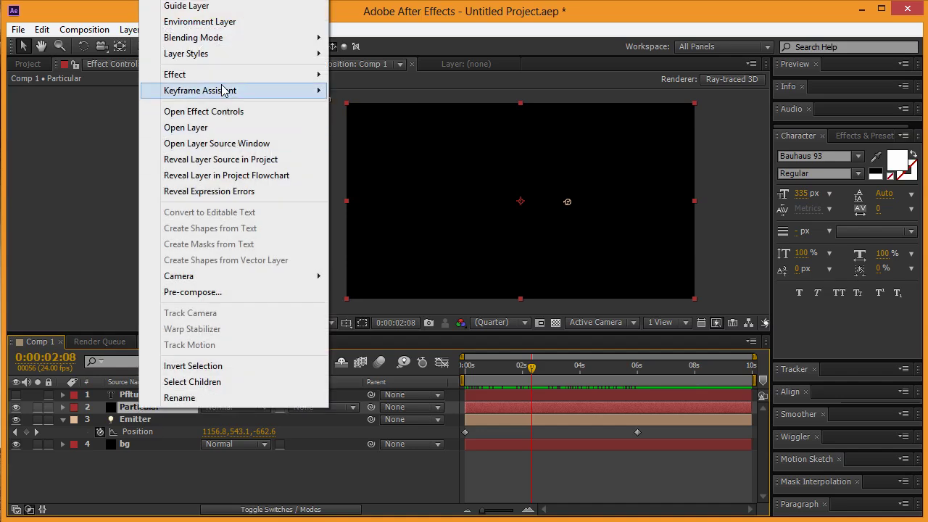
{"action": "mouse_move", "coordinate": [221, 77]}
{"action": "mouse_move", "coordinate": [377, 478]}
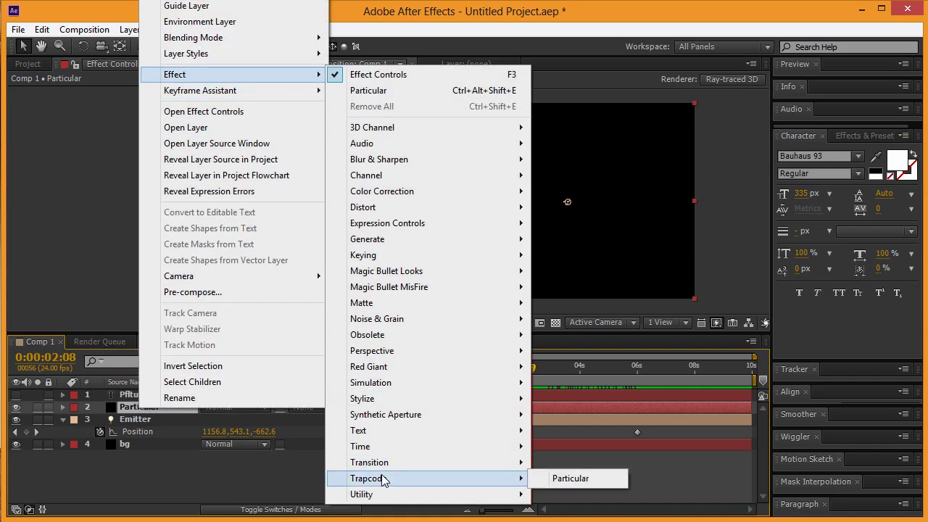
{"action": "left_click", "coordinate": [569, 479]}
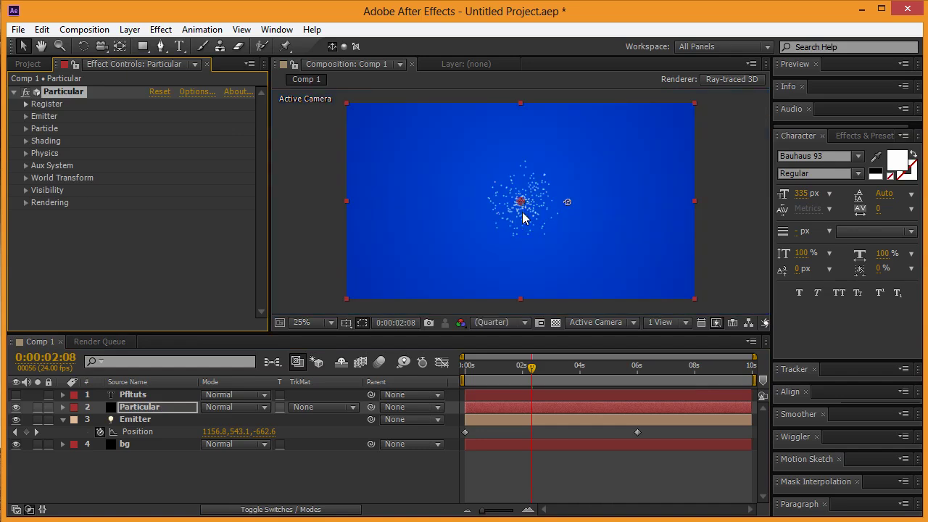
{"action": "left_click_drag", "start_coordinate": [533, 375], "coordinate": [596, 370]}
- Set Particular's Emitter Type to Light(s) and lower Velocity to 40
{"action": "left_click", "coordinate": [25, 116]}
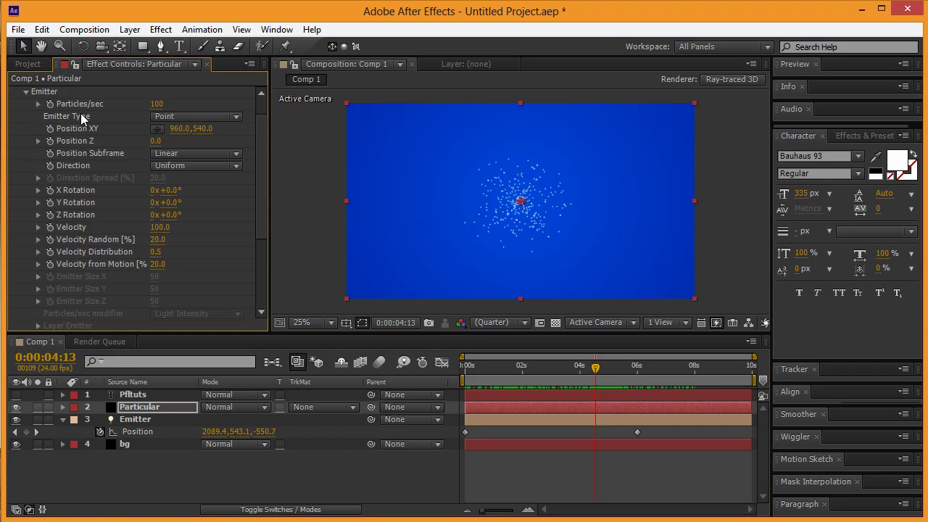
{"action": "left_click", "coordinate": [238, 117]}
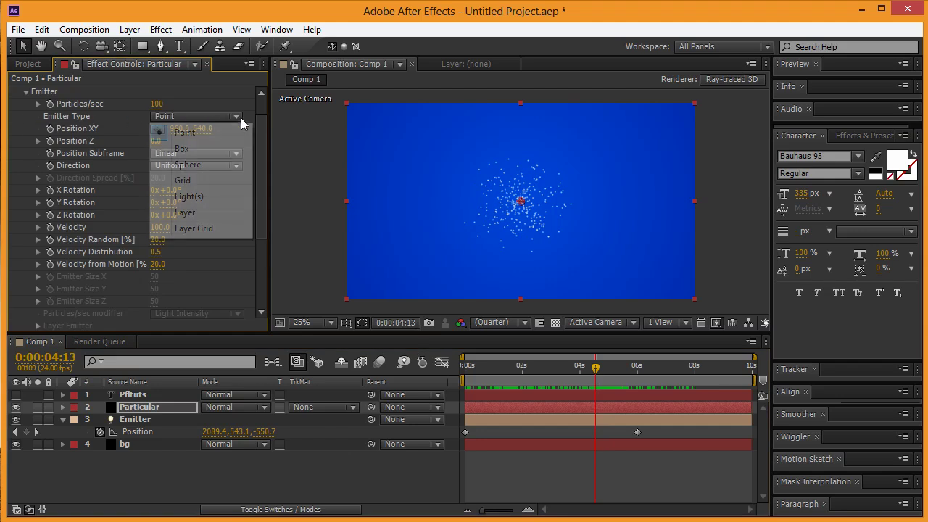
{"action": "left_click", "coordinate": [195, 196]}
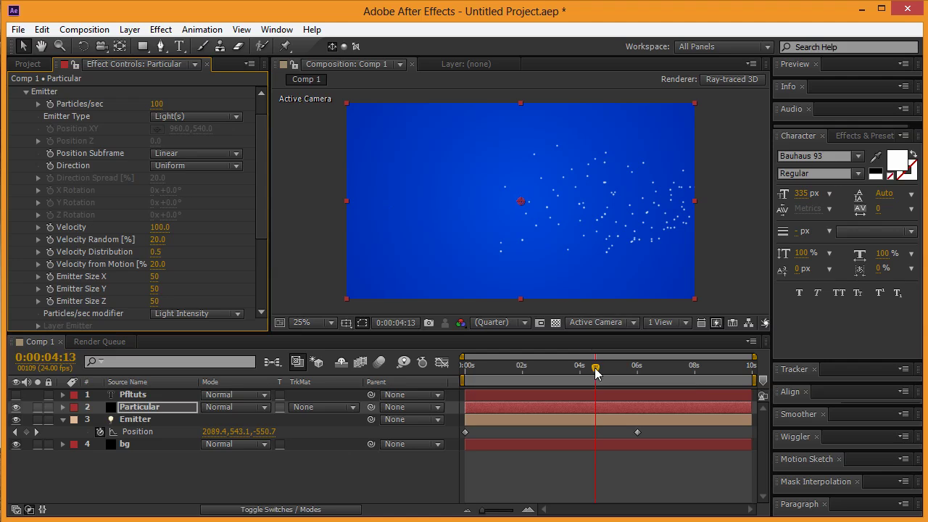
{"action": "left_click_drag", "start_coordinate": [596, 370], "coordinate": [578, 379]}
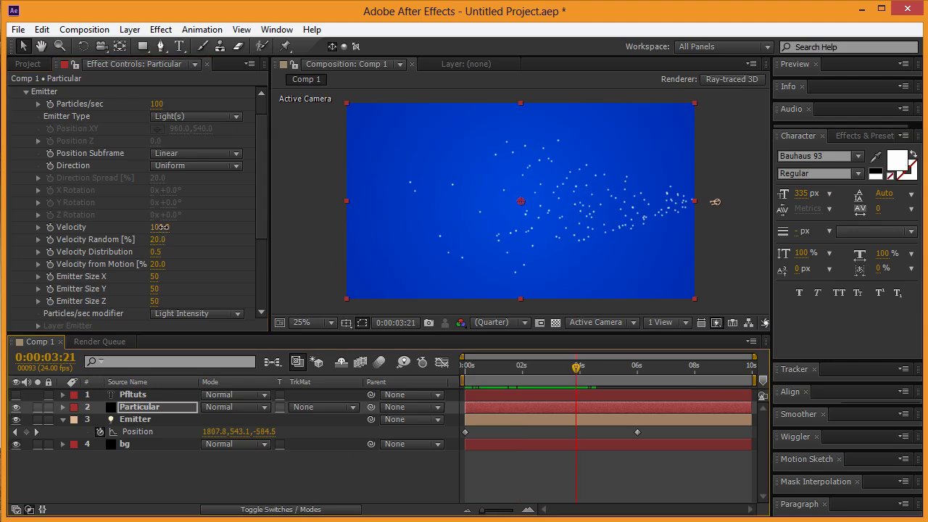
{"action": "mouse_move", "coordinate": [160, 227]}
{"action": "left_mouse_down"}
{"action": "mouse_move", "coordinate": [145, 227]}
{"action": "mouse_move", "coordinate": [160, 228]}
{"action": "left_mouse_up"}
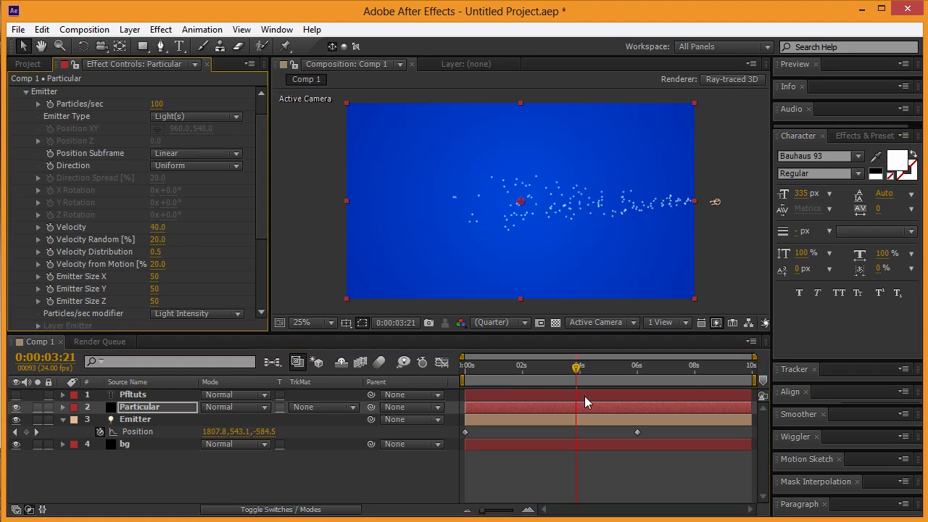
{"action": "left_click_drag", "start_coordinate": [578, 377], "coordinate": [467, 374]}
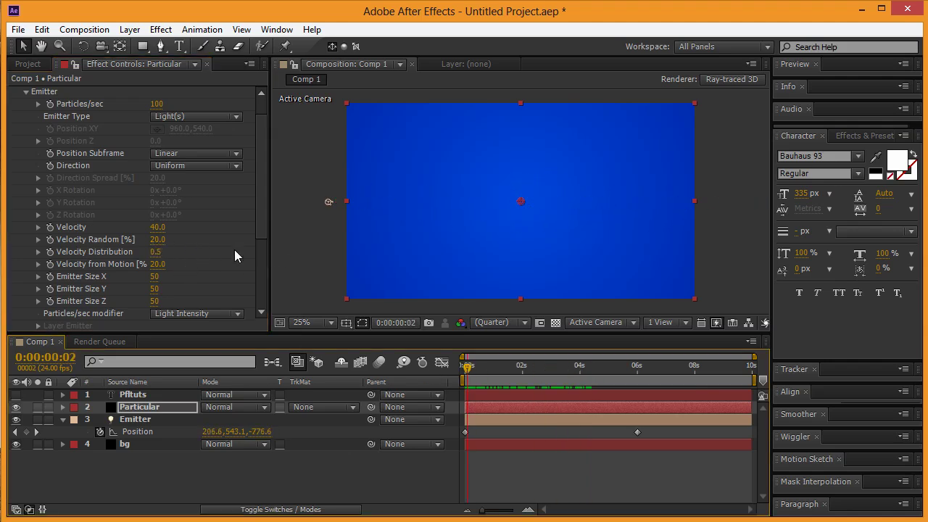
- Set Particles/sec to 1000 and preview the denser trail
{"action": "left_click", "coordinate": [156, 105]}
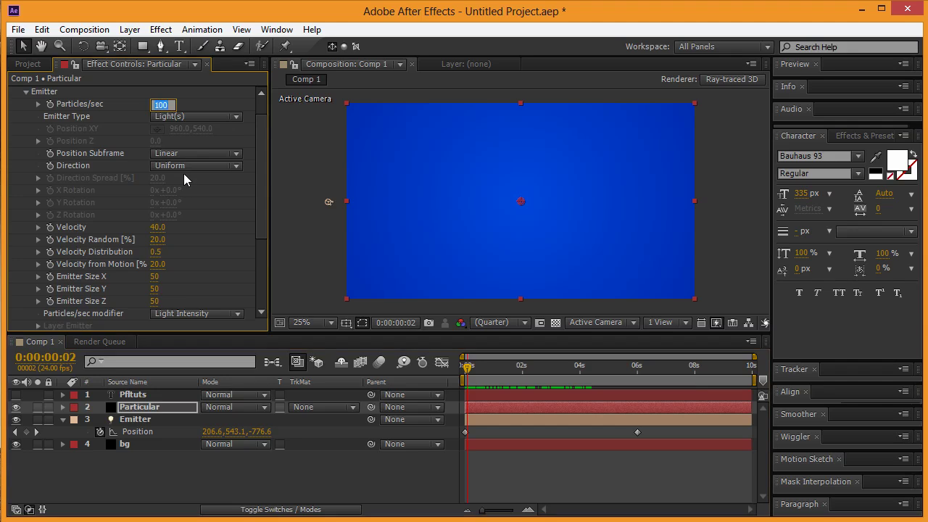
{"action": "type", "text": "1000"}
{"action": "key", "text": "Tab"}
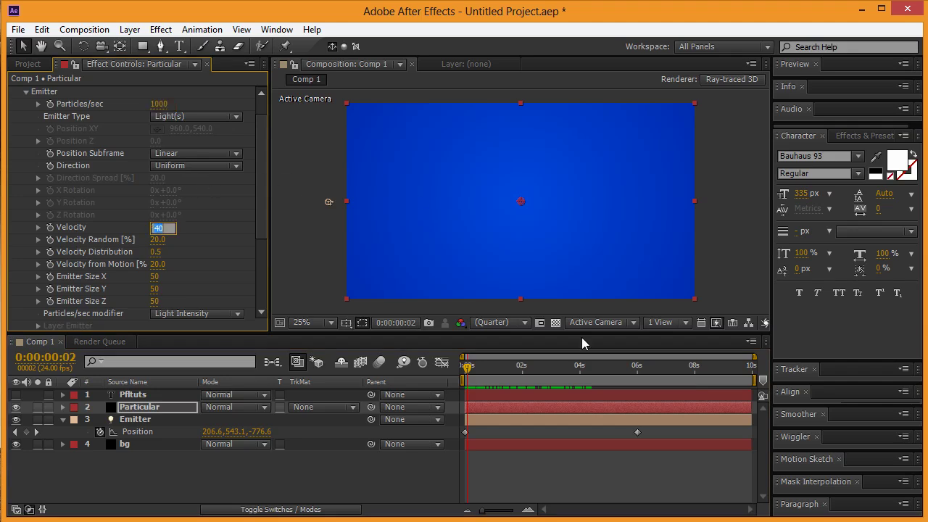
{"action": "left_click_drag", "start_coordinate": [472, 370], "coordinate": [578, 372]}
{"action": "scroll", "coordinate": [167, 268], "scroll_direction": "down", "scroll_amount": 2}
{"action": "scroll", "coordinate": [155, 235], "scroll_direction": "down", "scroll_amount": 2}
{"action": "scroll", "coordinate": [158, 296], "scroll_direction": "down", "scroll_amount": 2}
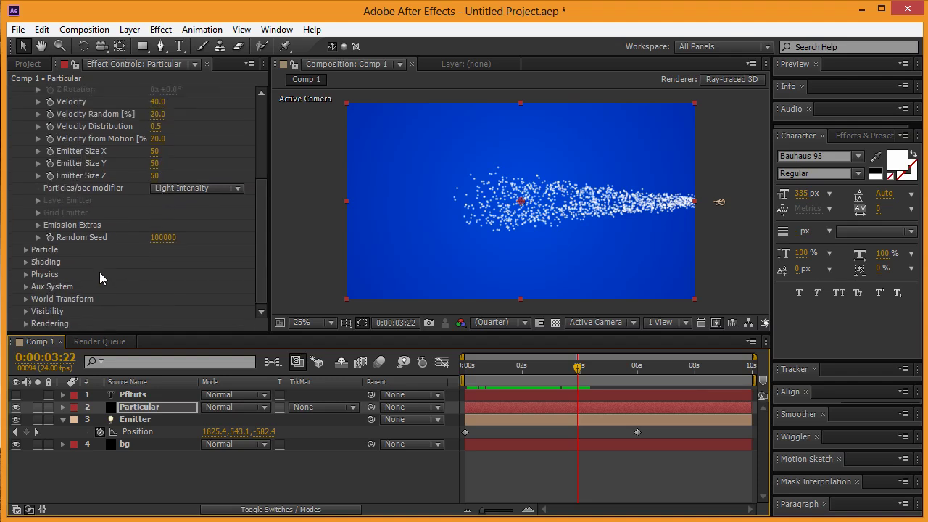
- Set the particles' Life [sec] to 1.6 and preview the trail
{"action": "left_click", "coordinate": [26, 251]}
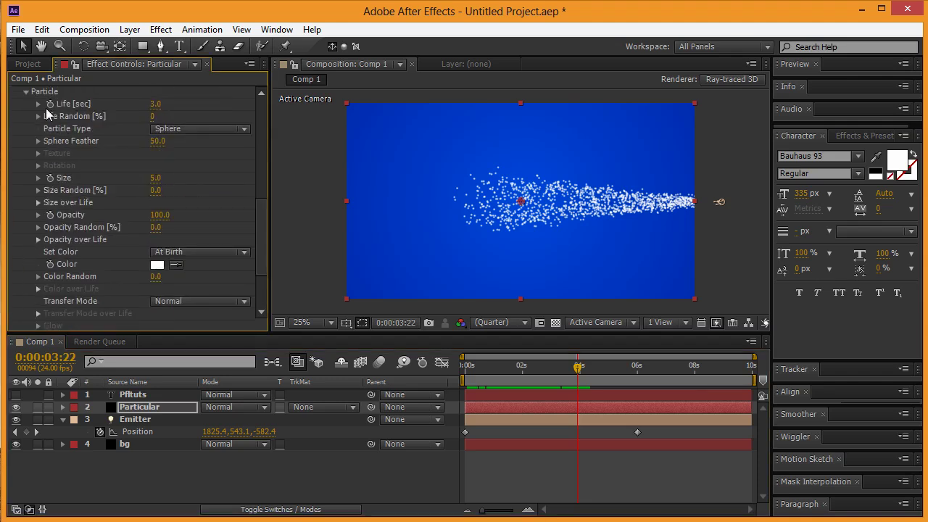
{"action": "left_click_drag", "start_coordinate": [155, 104], "coordinate": [148, 107]}
{"action": "left_click_drag", "start_coordinate": [578, 374], "coordinate": [539, 371]}
{"action": "left_click_drag", "start_coordinate": [155, 104], "coordinate": [161, 104]}
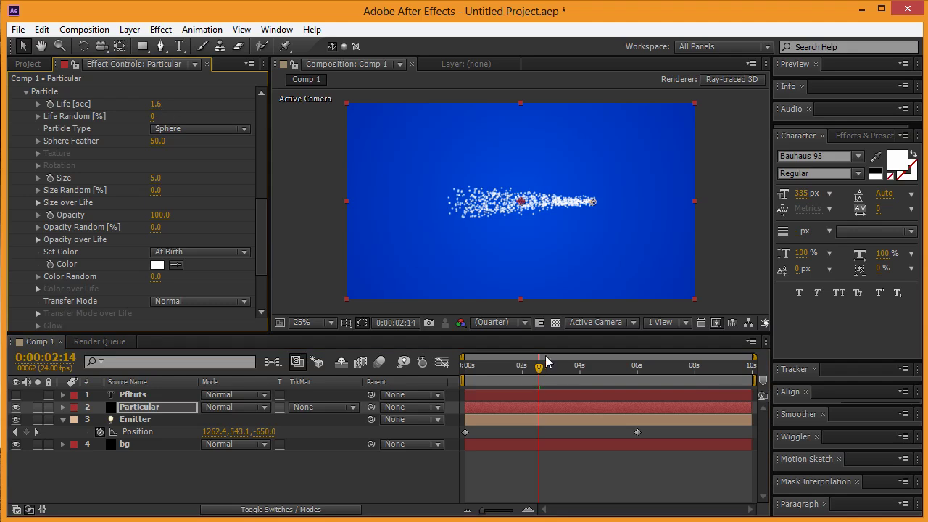
{"action": "left_click_drag", "start_coordinate": [541, 364], "coordinate": [523, 374]}
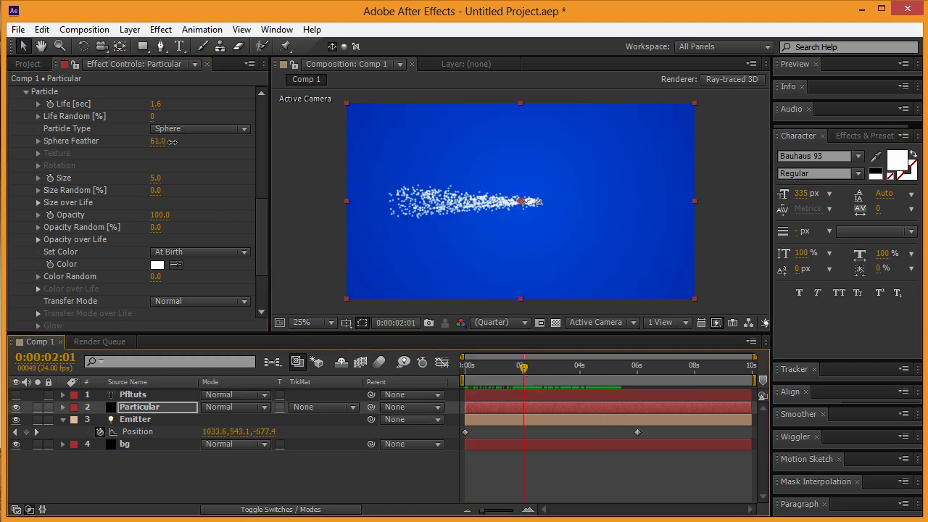
- Set Sphere Feather to 100 and change Particle Type to Cloudlet
{"action": "left_click_drag", "start_coordinate": [195, 142], "coordinate": [226, 144]}
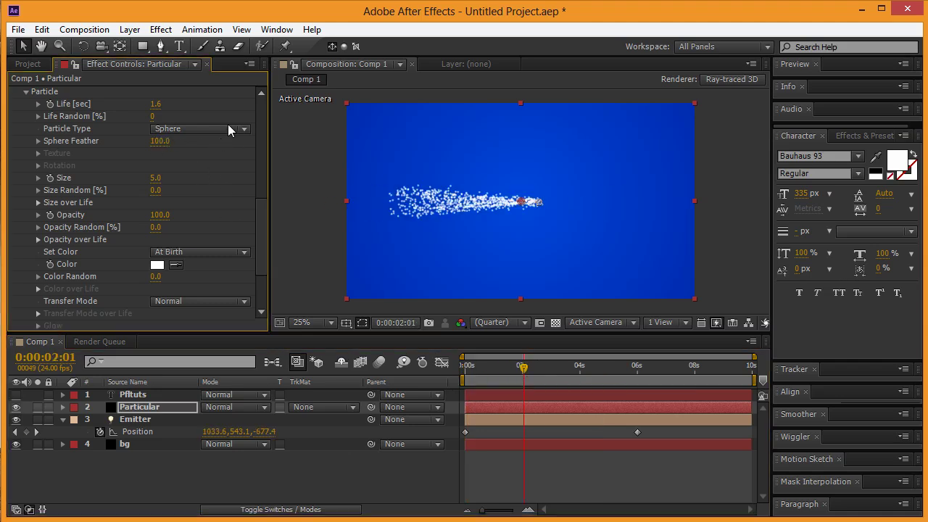
{"action": "left_click", "coordinate": [236, 125]}
{"action": "left_click", "coordinate": [195, 193]}
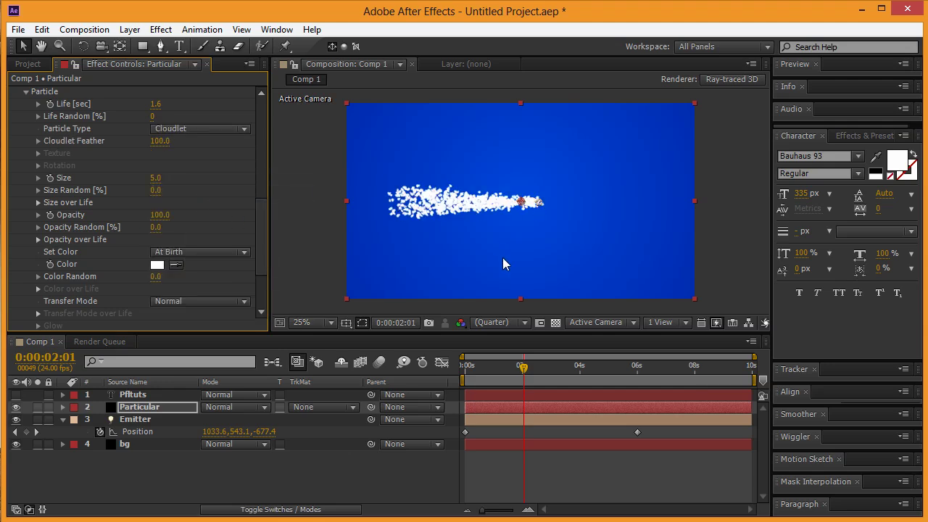
{"action": "mouse_move", "coordinate": [524, 370]}
{"action": "left_mouse_down"}
{"action": "mouse_move", "coordinate": [468, 371]}
{"action": "mouse_move", "coordinate": [534, 371]}
{"action": "left_mouse_up"}
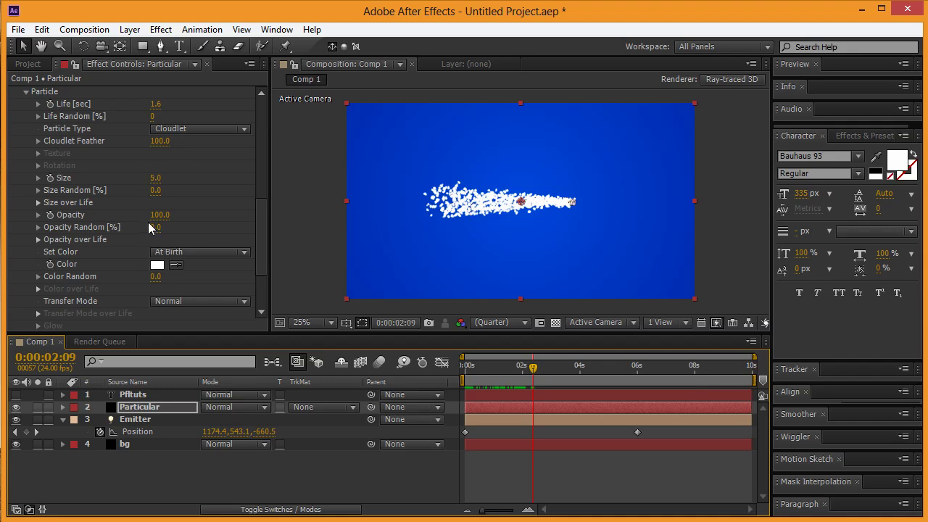
- Raise Particles/sec to 2000 and increase Velocity from Motion to 36%
{"action": "scroll", "coordinate": [135, 250], "scroll_direction": "up", "scroll_amount": 10}
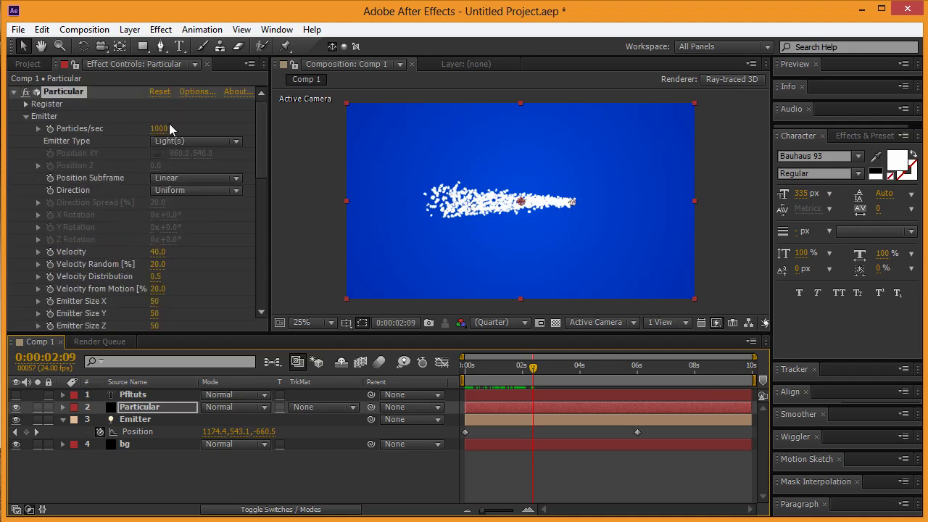
{"action": "left_click", "coordinate": [161, 128]}
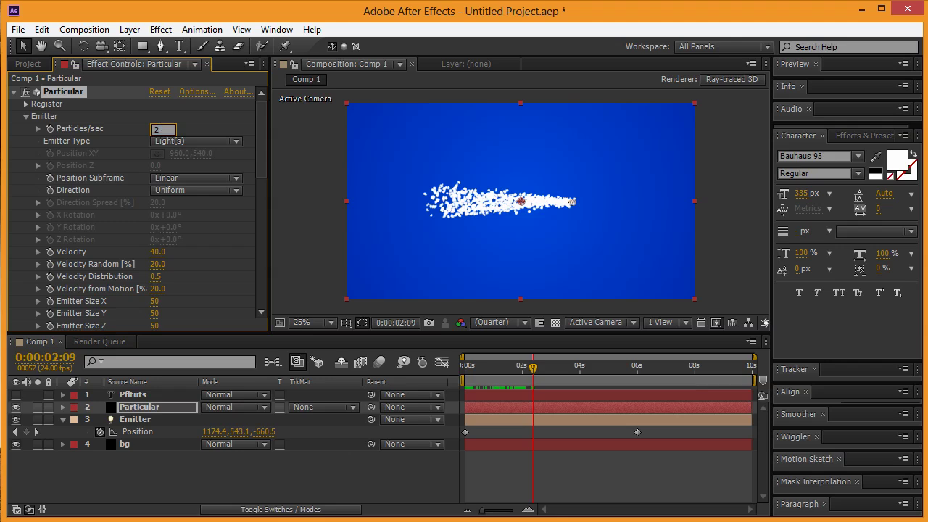
{"action": "key", "text": "Tab"}
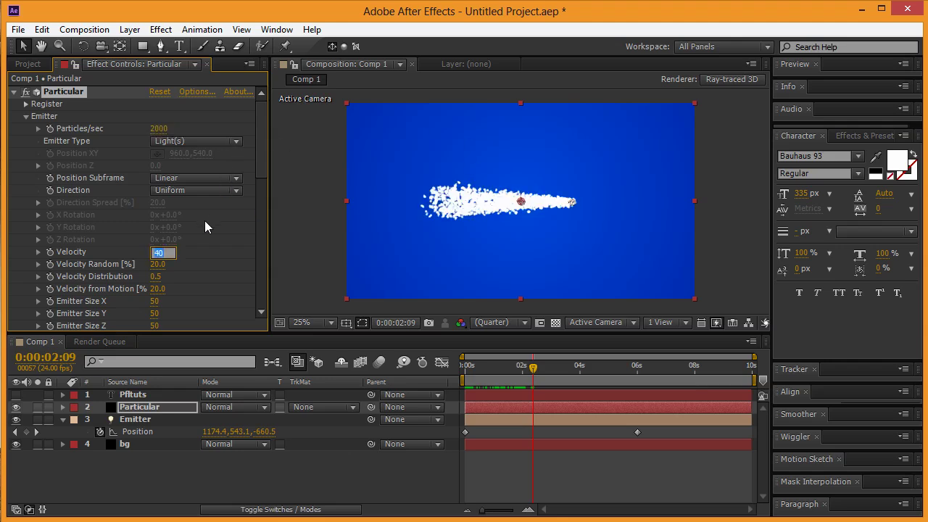
{"action": "scroll", "coordinate": [182, 229], "scroll_direction": "down", "scroll_amount": 2}
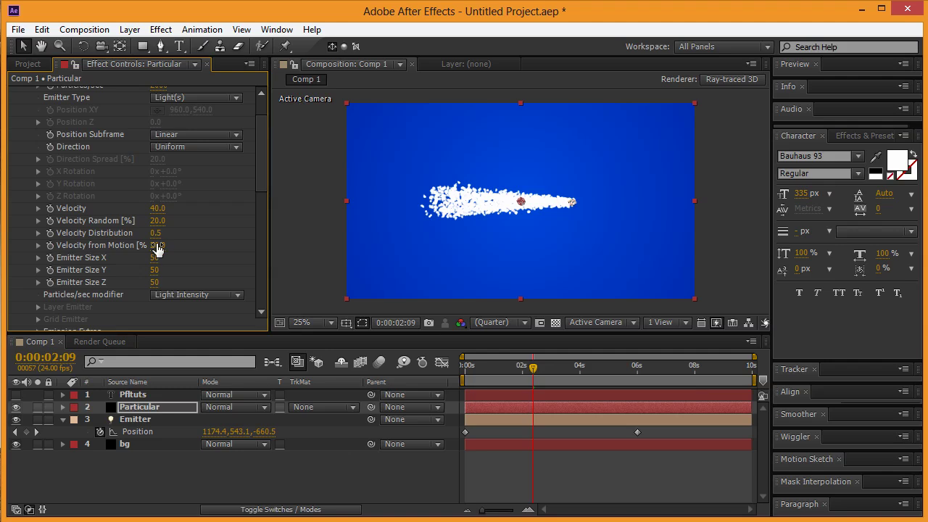
{"action": "left_click_drag", "start_coordinate": [159, 256], "coordinate": [185, 220]}
{"action": "scroll", "coordinate": [152, 256], "scroll_direction": "down", "scroll_amount": 6}
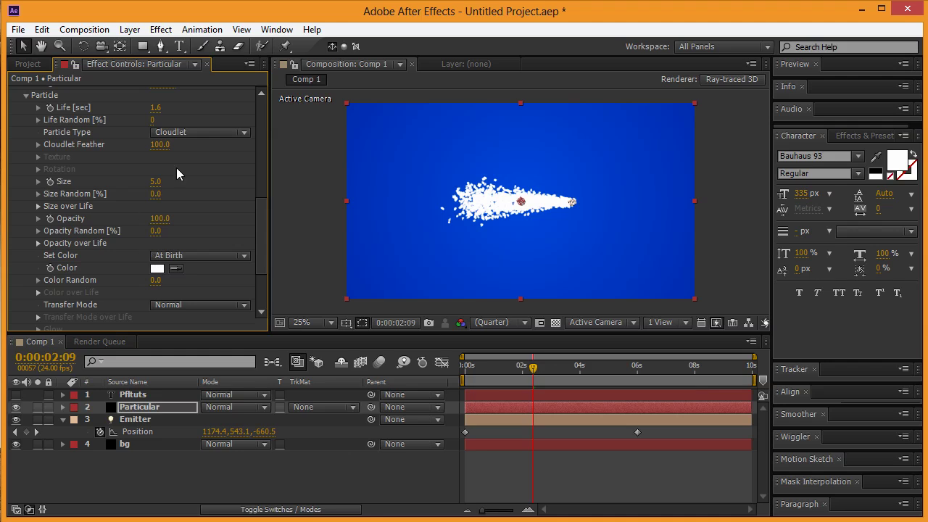
- Turn Shading's Shadowlet for Main On and view the comp at full resolution
{"action": "scroll", "coordinate": [203, 239], "scroll_direction": "down", "scroll_amount": 2}
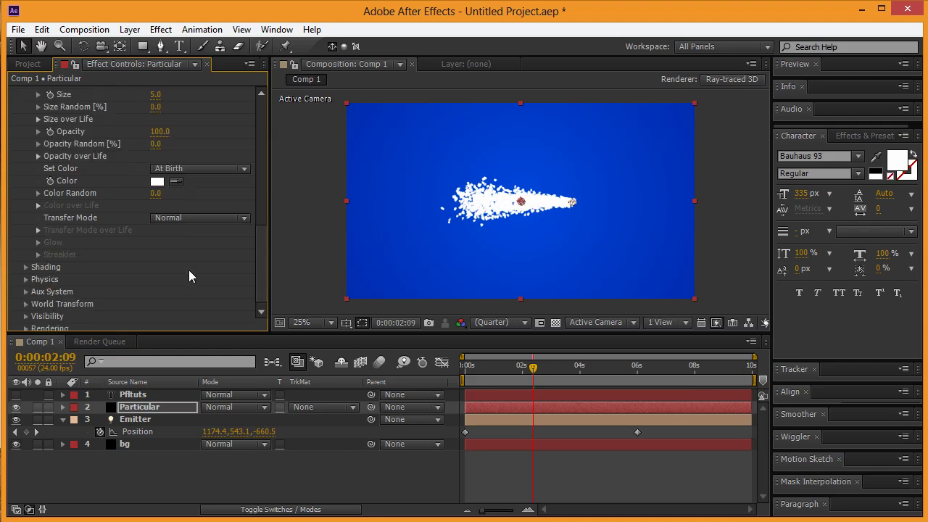
{"action": "left_click", "coordinate": [25, 267]}
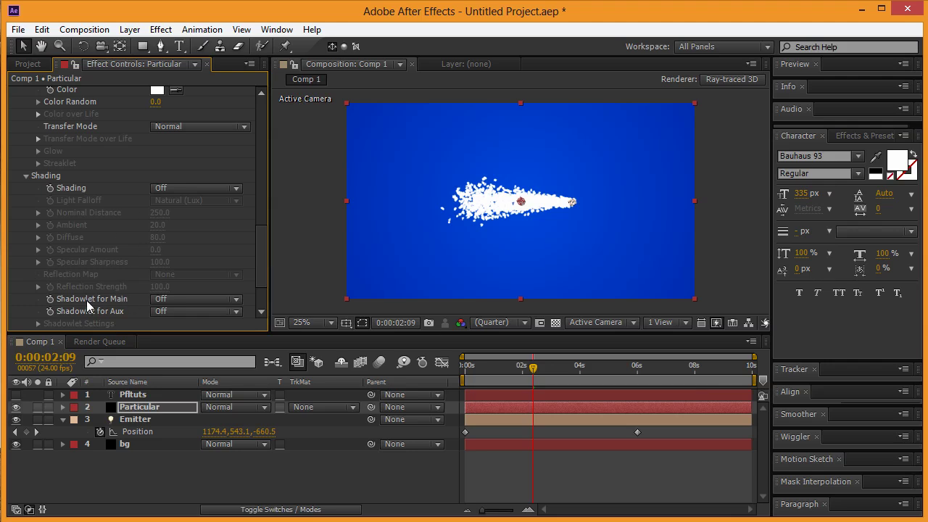
{"action": "left_click", "coordinate": [182, 299]}
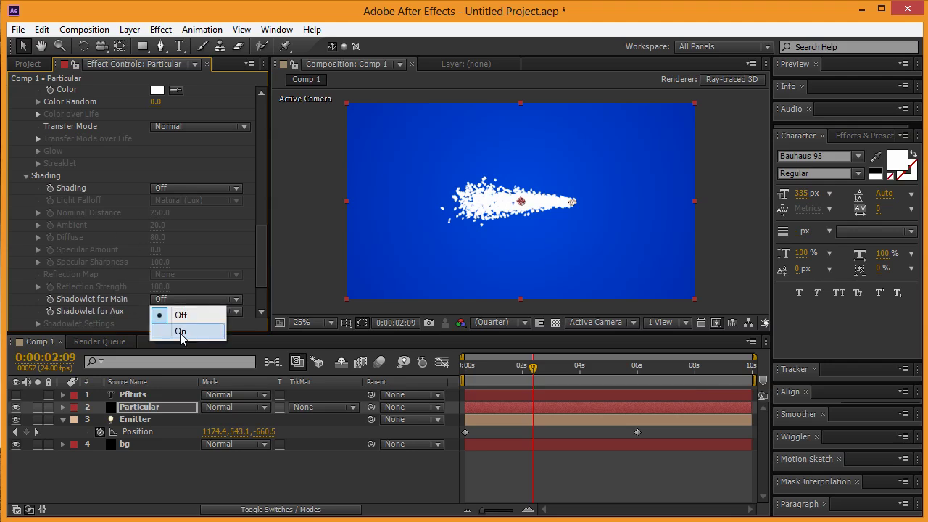
{"action": "left_click", "coordinate": [183, 328]}
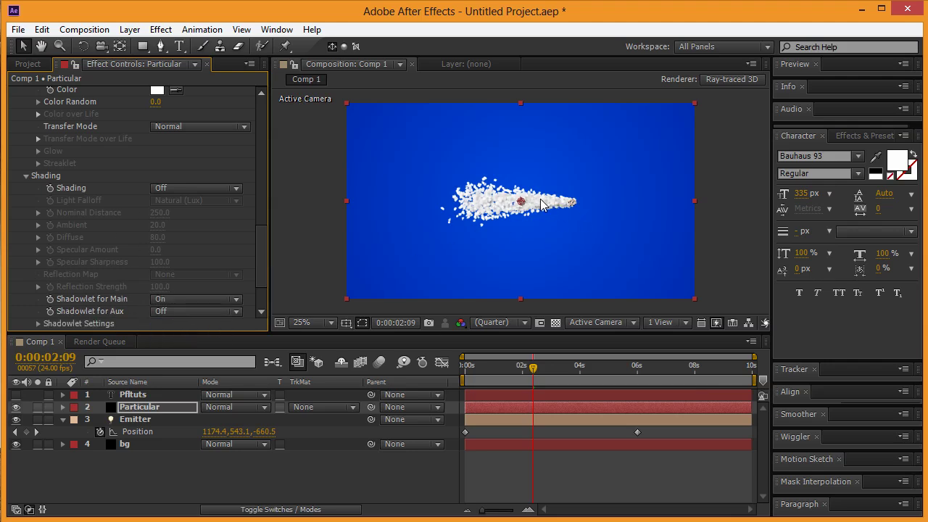
{"action": "key", "text": "/"}
{"action": "key", "text": "ctrl+j"}
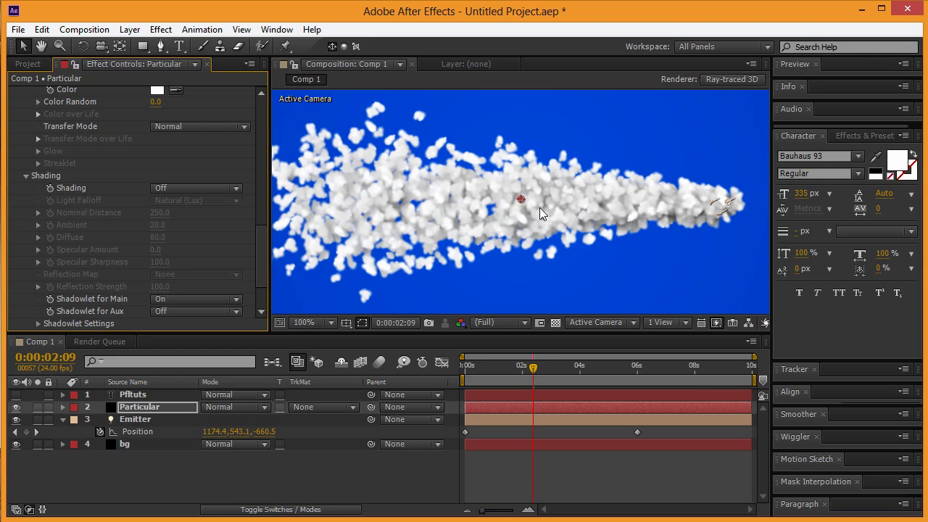
- Set particle Opacity to 19 and Size to 13, then preview the cloud trail
{"action": "scroll", "coordinate": [157, 233], "scroll_direction": "up", "scroll_amount": 4}
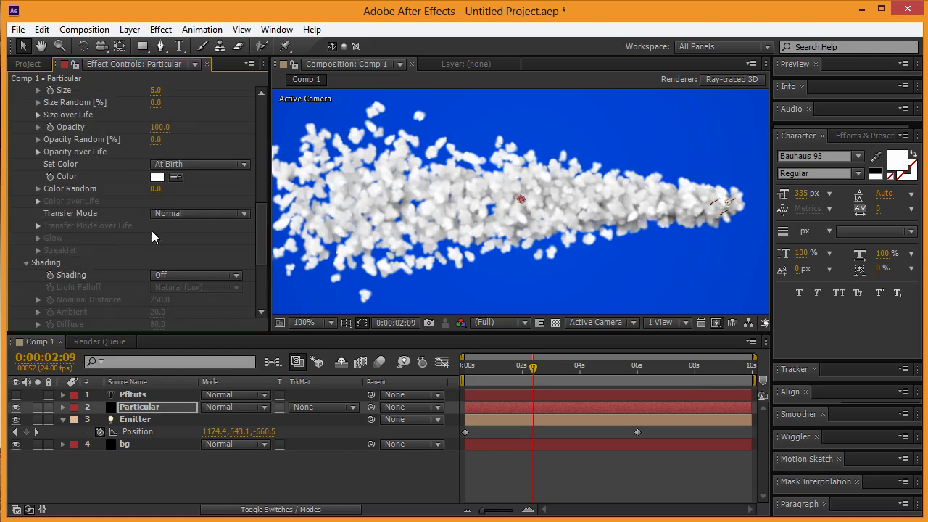
{"action": "scroll", "coordinate": [152, 230], "scroll_direction": "up", "scroll_amount": 2}
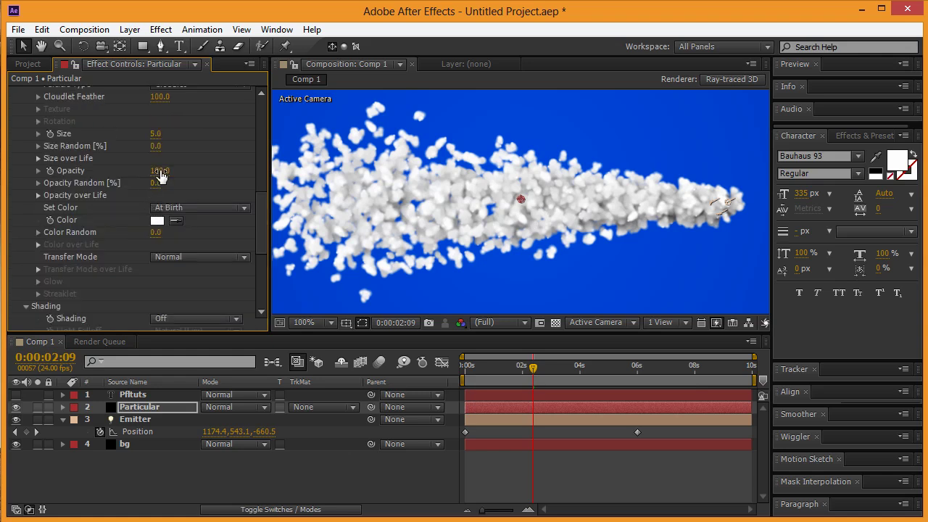
{"action": "left_click_drag", "start_coordinate": [154, 169], "coordinate": [108, 174]}
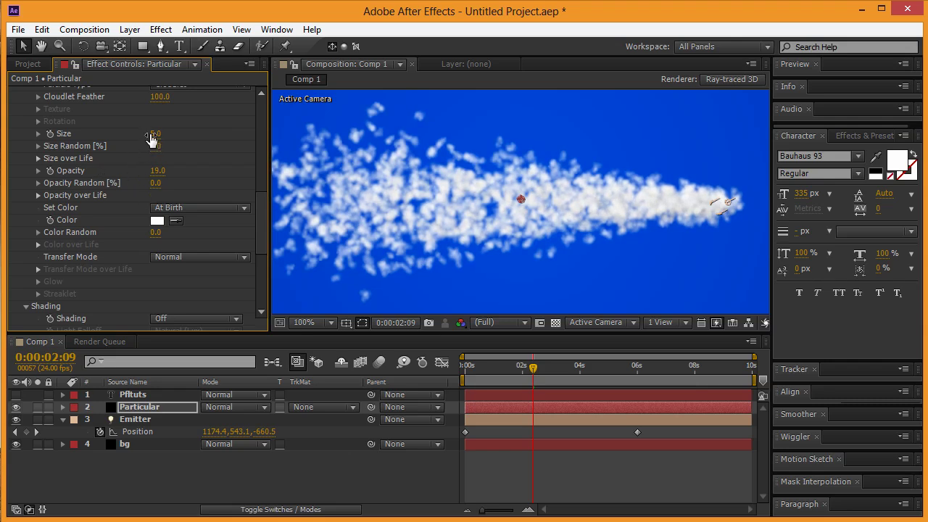
{"action": "left_click_drag", "start_coordinate": [152, 140], "coordinate": [158, 134]}
{"action": "key", "text": "comma"}
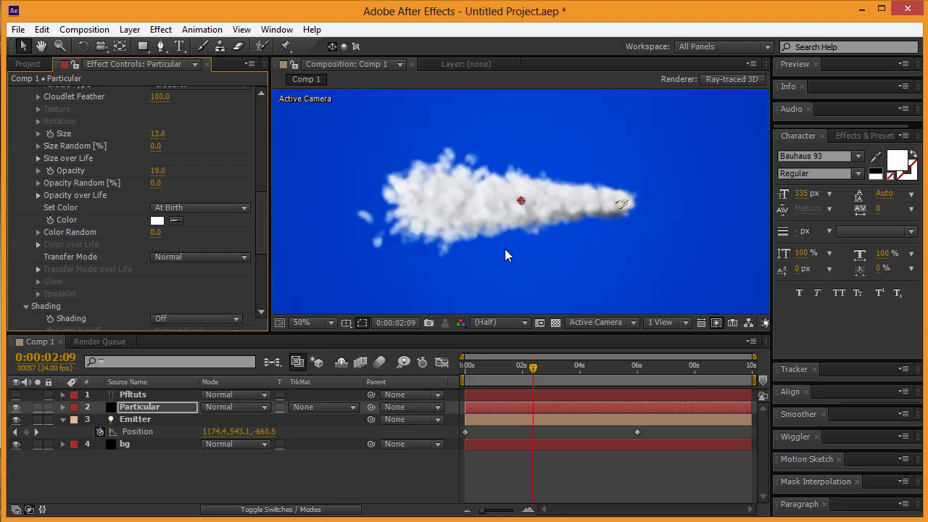
{"action": "key", "text": "comma"}
{"action": "mouse_move", "coordinate": [533, 365]}
{"action": "left_mouse_down"}
{"action": "mouse_move", "coordinate": [469, 371]}
{"action": "mouse_move", "coordinate": [619, 374]}
{"action": "mouse_move", "coordinate": [468, 372]}
{"action": "mouse_move", "coordinate": [586, 376]}
{"action": "mouse_move", "coordinate": [473, 377]}
{"action": "mouse_move", "coordinate": [546, 379]}
{"action": "left_mouse_up"}
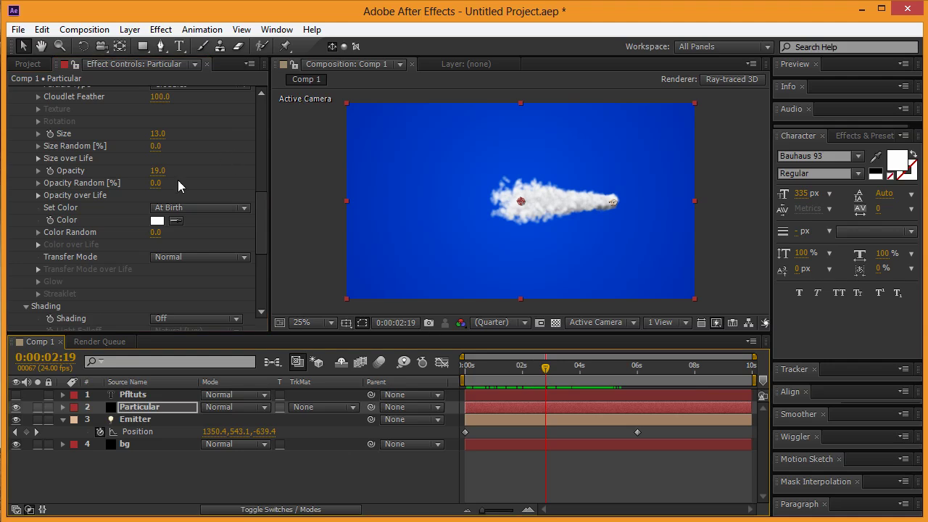
- Set the Particular emitter's Size X, Y and Z to 80
{"action": "scroll", "coordinate": [170, 184], "scroll_direction": "up", "scroll_amount": 3}
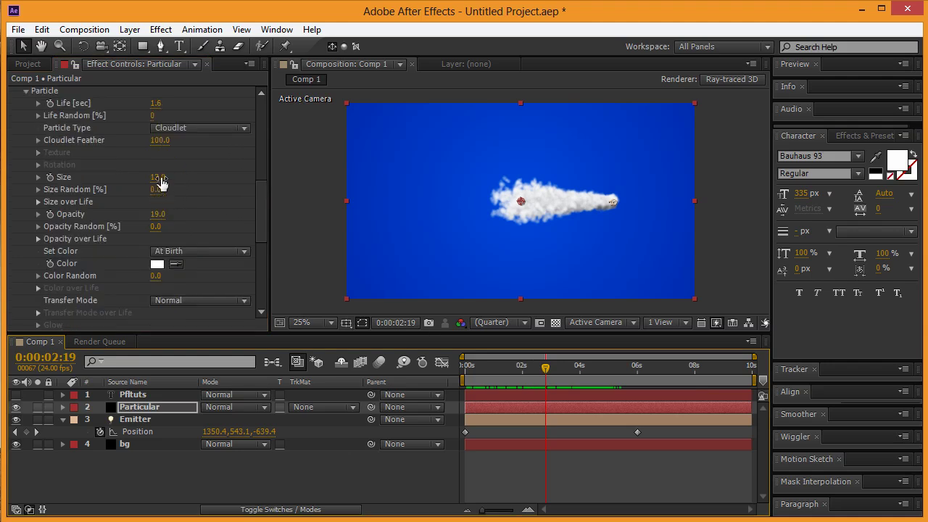
{"action": "scroll", "coordinate": [163, 181], "scroll_direction": "up", "scroll_amount": 9}
{"action": "scroll", "coordinate": [161, 176], "scroll_direction": "up", "scroll_amount": 3}
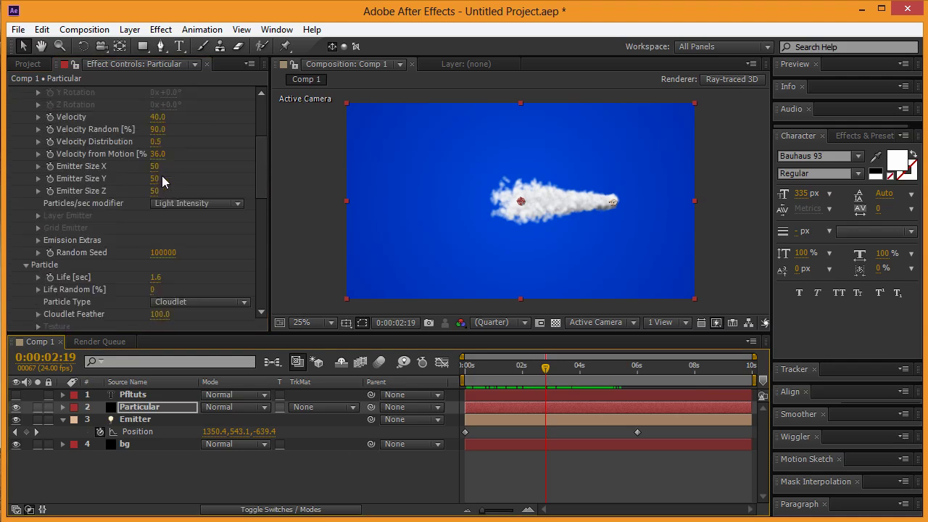
{"action": "left_click", "coordinate": [154, 166]}
{"action": "type", "text": "80"}
{"action": "key", "text": "Tab"}
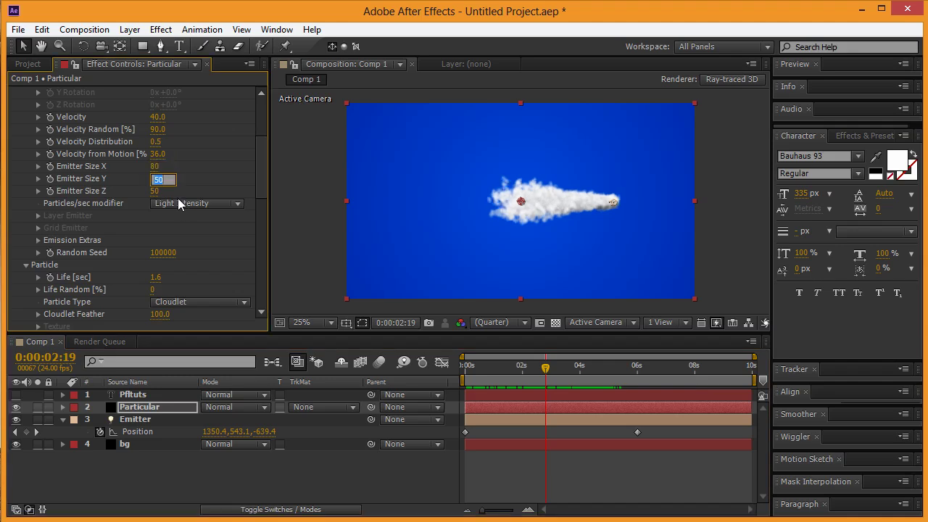
{"action": "type", "text": "80"}
{"action": "key", "text": "Tab"}
{"action": "key", "text": "Tab"}
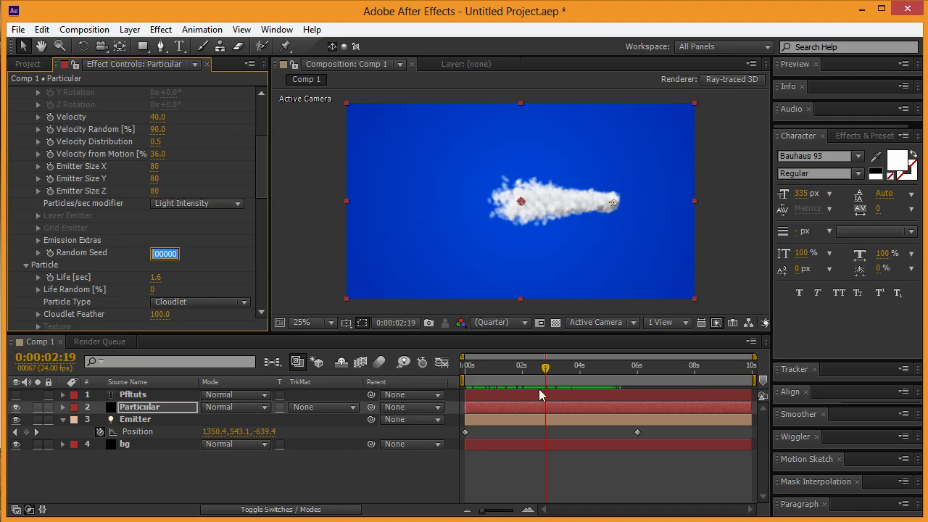
{"action": "mouse_move", "coordinate": [523, 384]}
{"action": "left_mouse_down"}
{"action": "mouse_move", "coordinate": [499, 384]}
{"action": "mouse_move", "coordinate": [539, 384]}
{"action": "left_mouse_up"}
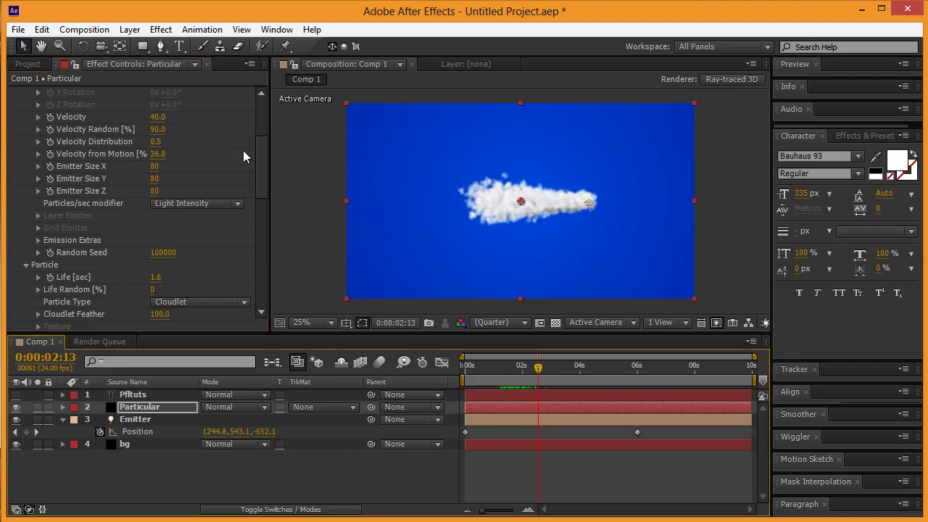
- Keep Light Intensity as Particles/sec modifier, then set Velocity Random 70 and Distribution 0.7
{"action": "scroll", "coordinate": [218, 192], "scroll_direction": "up", "scroll_amount": 3}
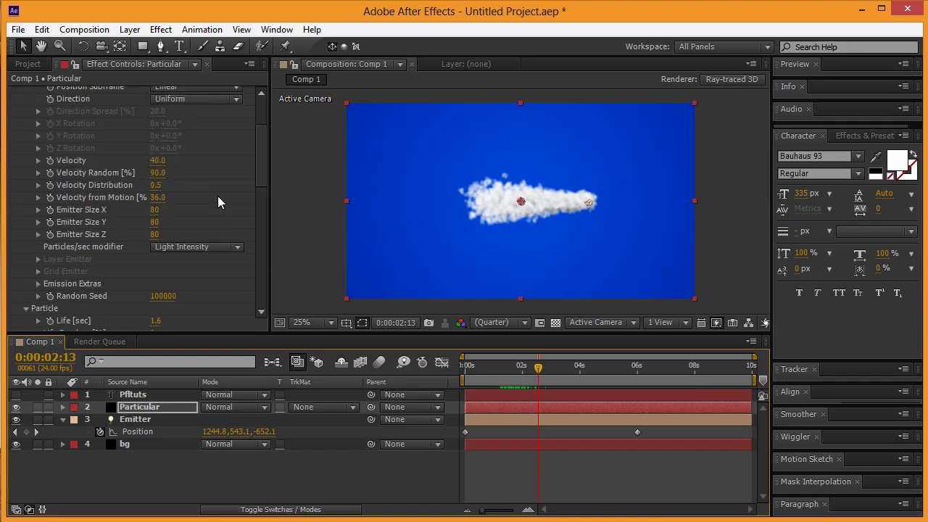
{"action": "left_click", "coordinate": [234, 248]}
{"action": "left_click", "coordinate": [218, 280]}
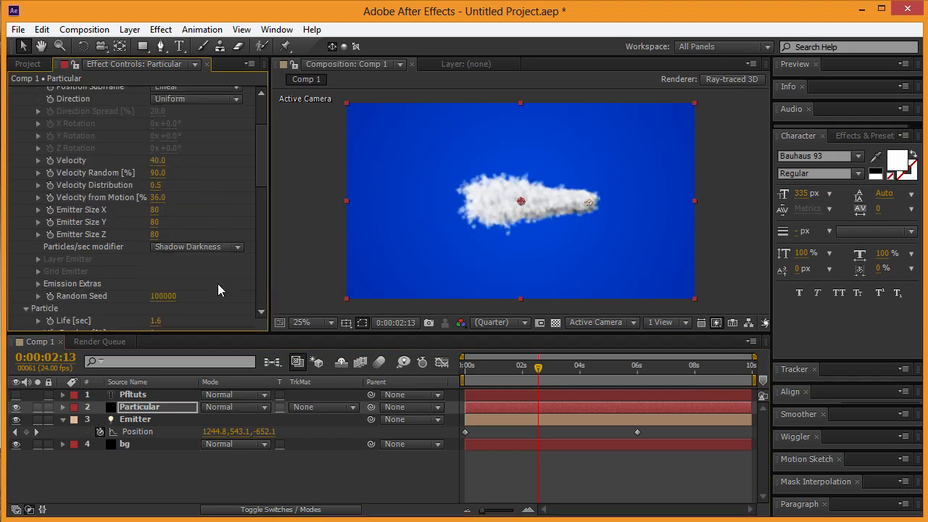
{"action": "left_click", "coordinate": [217, 246]}
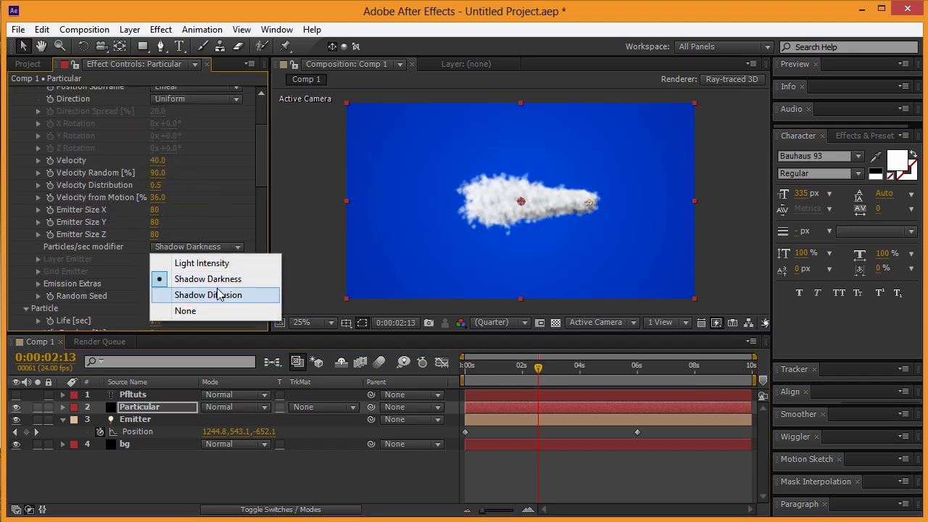
{"action": "left_click", "coordinate": [207, 295]}
{"action": "left_click", "coordinate": [228, 248]}
{"action": "left_click", "coordinate": [207, 263]}
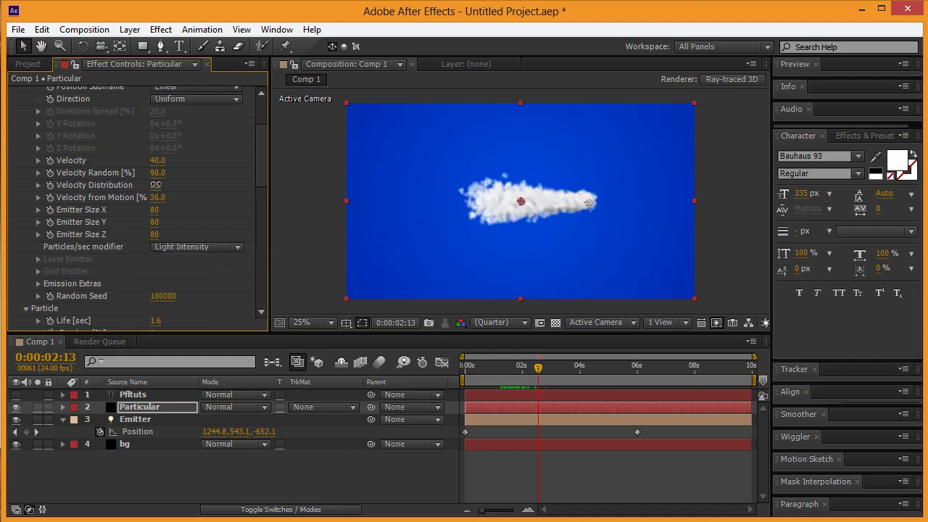
{"action": "left_click_drag", "start_coordinate": [160, 185], "coordinate": [85, 186]}
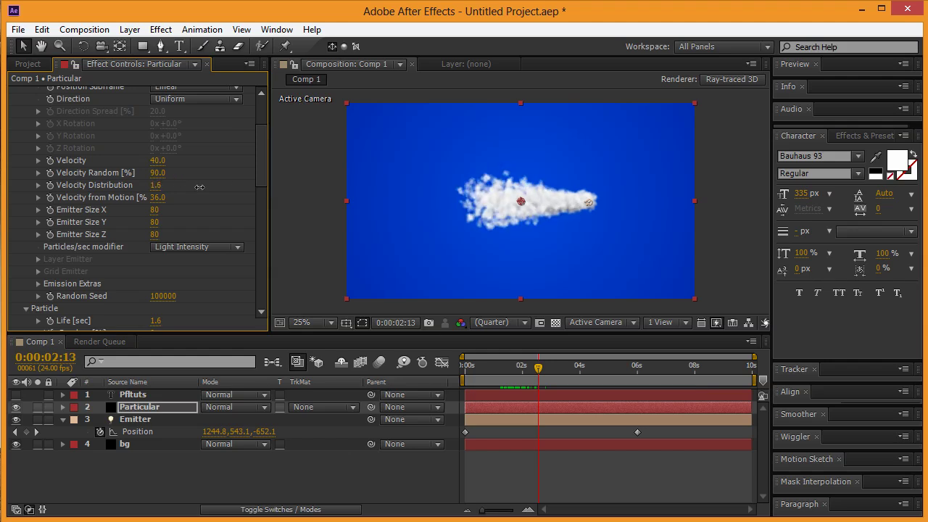
{"action": "mouse_move", "coordinate": [155, 173]}
{"action": "left_mouse_down"}
{"action": "mouse_move", "coordinate": [198, 172]}
{"action": "mouse_move", "coordinate": [155, 166]}
{"action": "mouse_move", "coordinate": [164, 167]}
{"action": "left_mouse_up"}
- Compare Directional, Outwards, Disc and Bi-Directional emitter directions, then return to Uniform
{"action": "scroll", "coordinate": [160, 153], "scroll_direction": "up", "scroll_amount": 5}
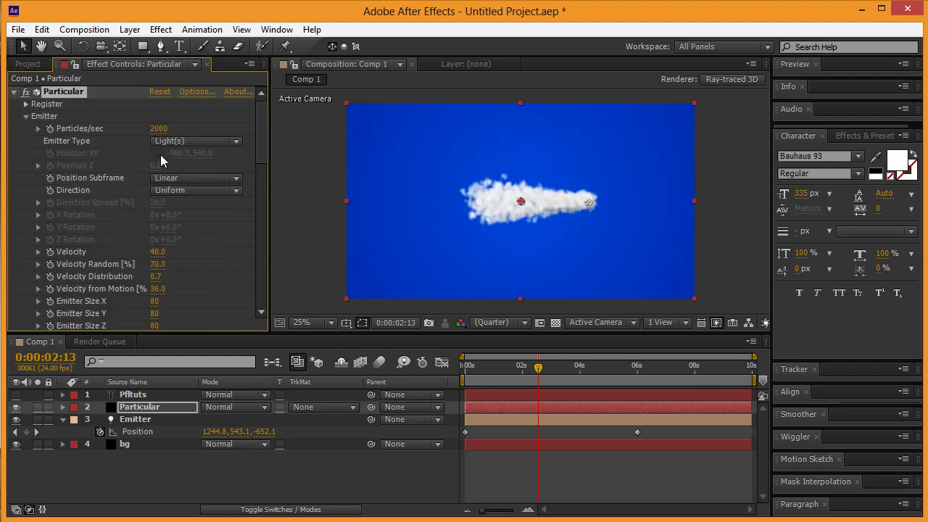
{"action": "left_click", "coordinate": [237, 190]}
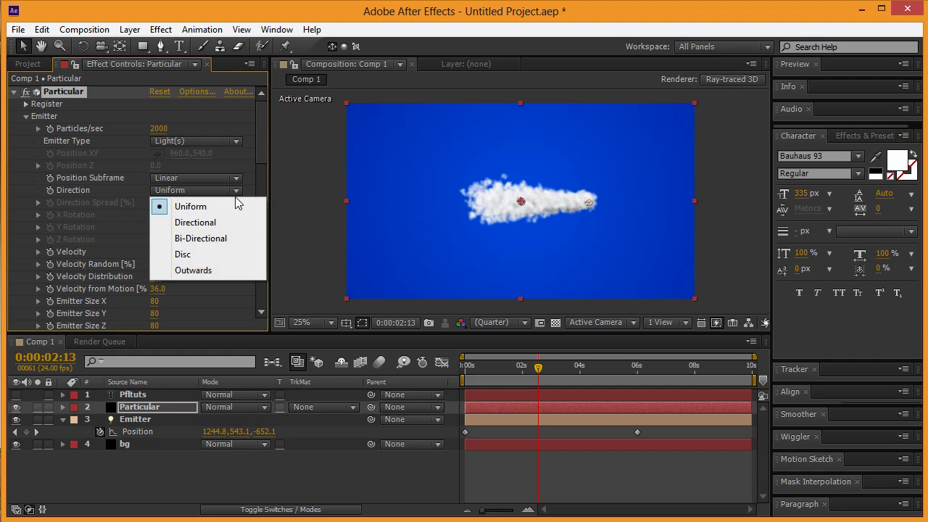
{"action": "left_click", "coordinate": [204, 226]}
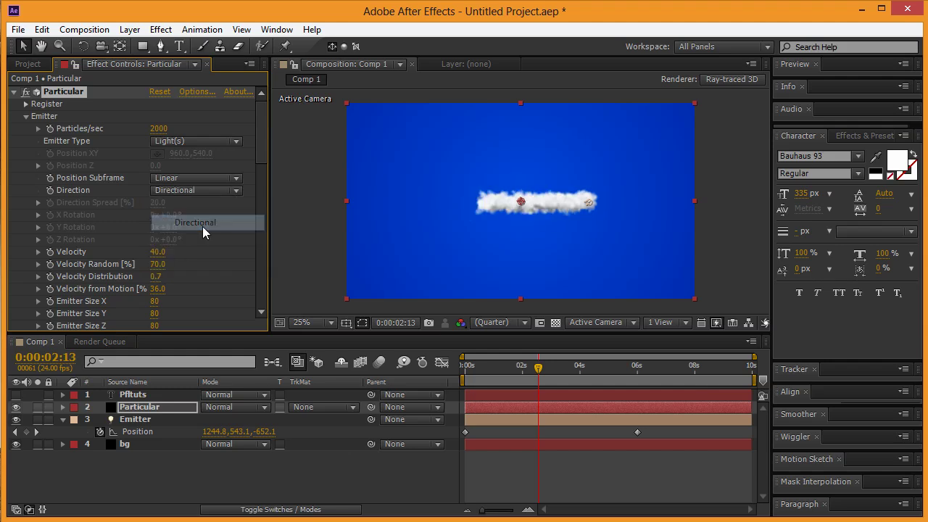
{"action": "mouse_move", "coordinate": [538, 373]}
{"action": "left_mouse_down"}
{"action": "mouse_move", "coordinate": [470, 373]}
{"action": "mouse_move", "coordinate": [601, 376]}
{"action": "mouse_move", "coordinate": [550, 376]}
{"action": "left_mouse_up"}
{"action": "left_click", "coordinate": [238, 192]}
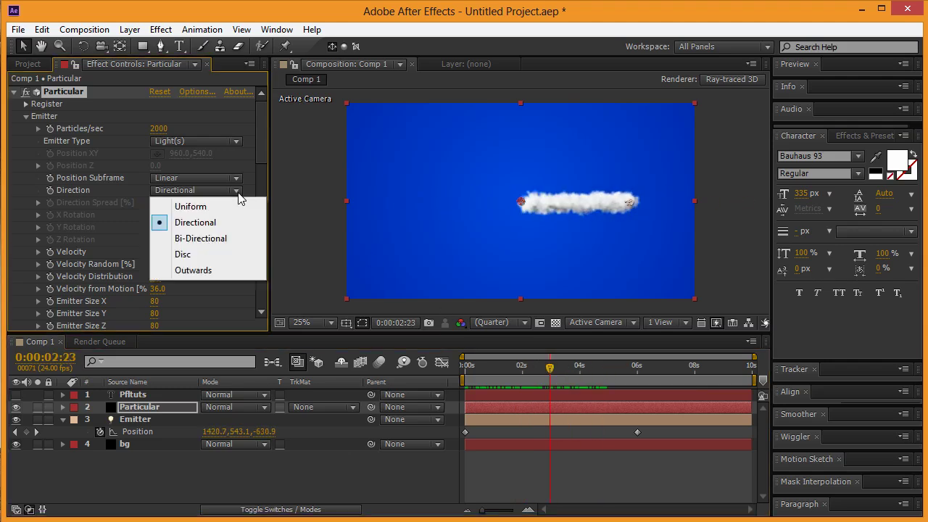
{"action": "left_click", "coordinate": [206, 269]}
{"action": "left_click", "coordinate": [218, 191]}
{"action": "left_click", "coordinate": [193, 257]}
{"action": "left_click", "coordinate": [207, 191]}
{"action": "left_click", "coordinate": [199, 239]}
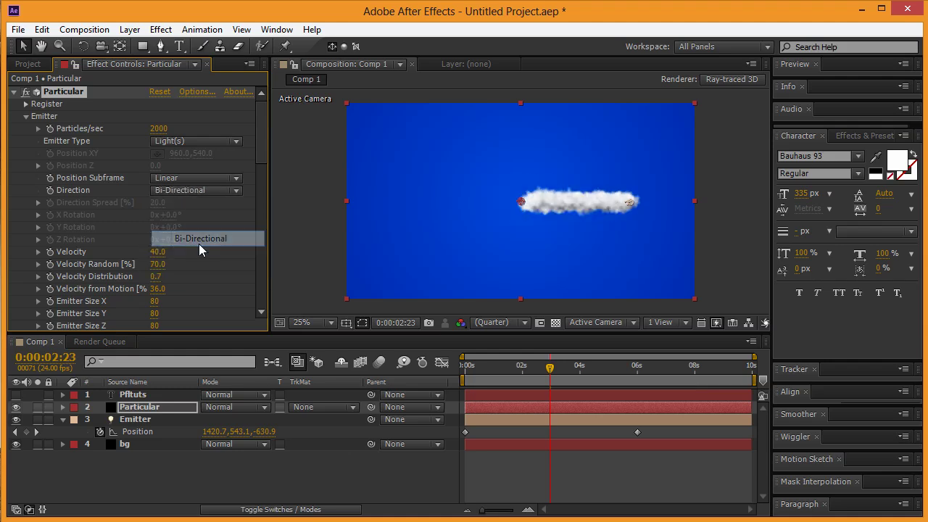
{"action": "left_click", "coordinate": [197, 191]}
{"action": "left_click", "coordinate": [193, 206]}
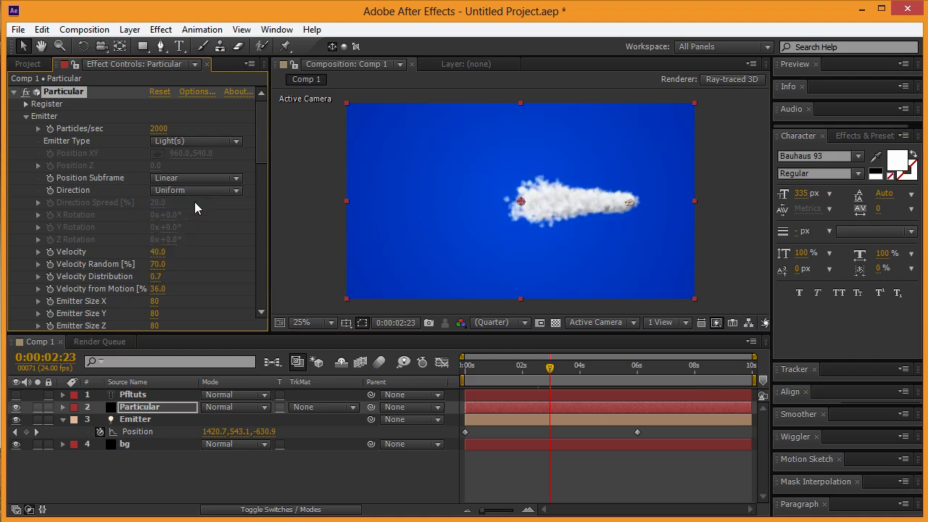
- Retest Directional, settle on Uniform, and raise Particles/sec for a denser cloud
{"action": "left_click", "coordinate": [199, 190]}
{"action": "left_click", "coordinate": [195, 221]}
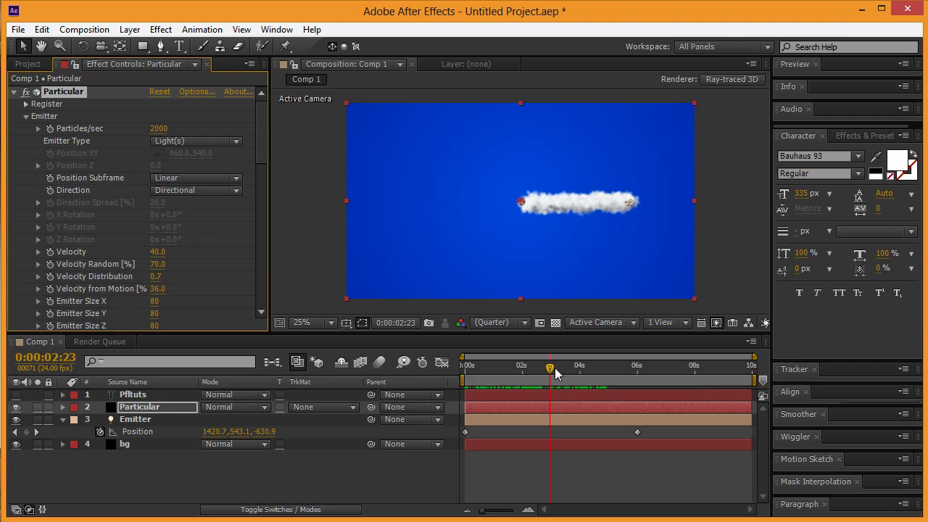
{"action": "left_click_drag", "start_coordinate": [553, 372], "coordinate": [513, 367]}
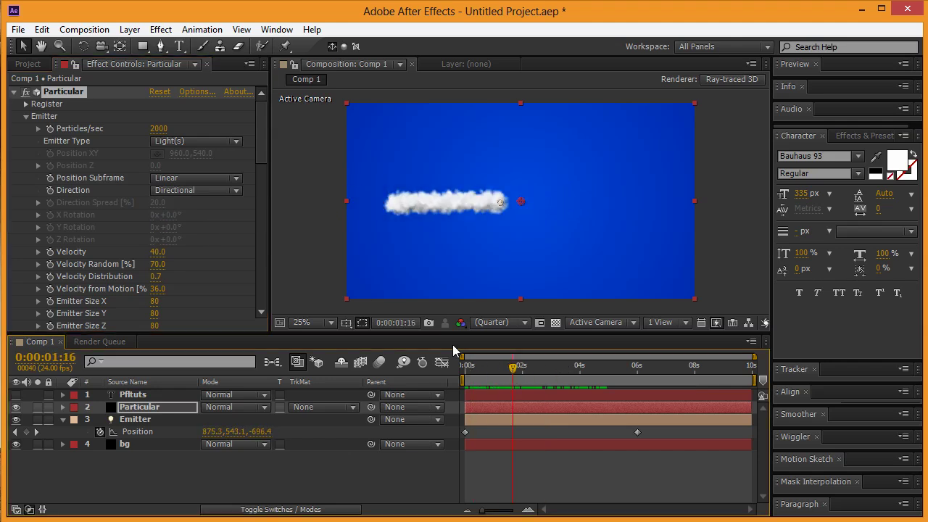
{"action": "left_click", "coordinate": [198, 190]}
{"action": "left_click", "coordinate": [194, 206]}
{"action": "left_click", "coordinate": [512, 368]}
{"action": "left_click_drag", "start_coordinate": [499, 375], "coordinate": [551, 375]}
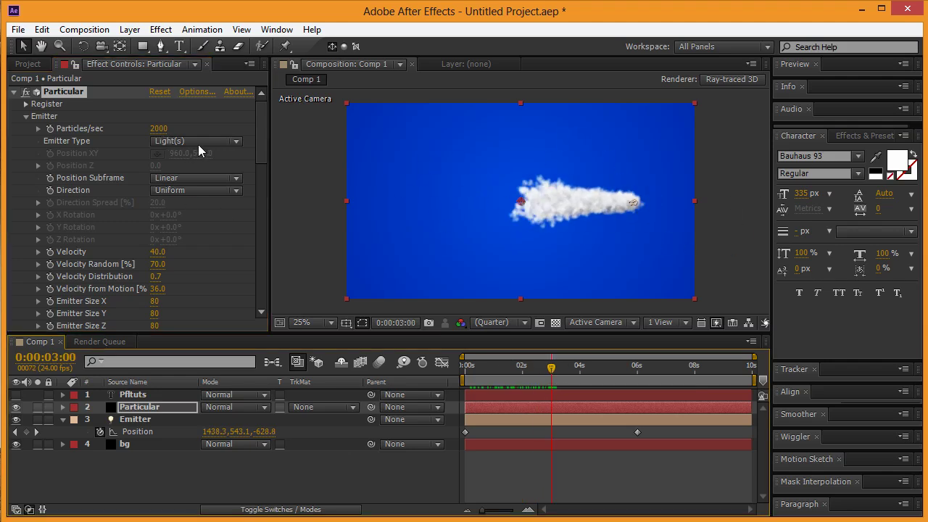
{"action": "left_click_drag", "start_coordinate": [160, 129], "coordinate": [222, 130]}
- Scroll down to inspect Particular's Shading options
{"action": "scroll", "coordinate": [198, 178], "scroll_direction": "down", "scroll_amount": 12}
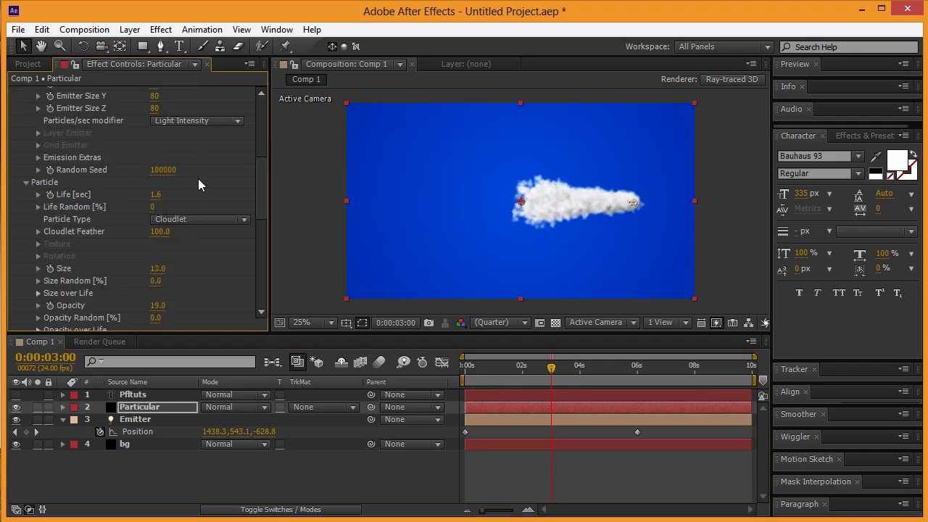
{"action": "scroll", "coordinate": [196, 187], "scroll_direction": "down", "scroll_amount": 8}
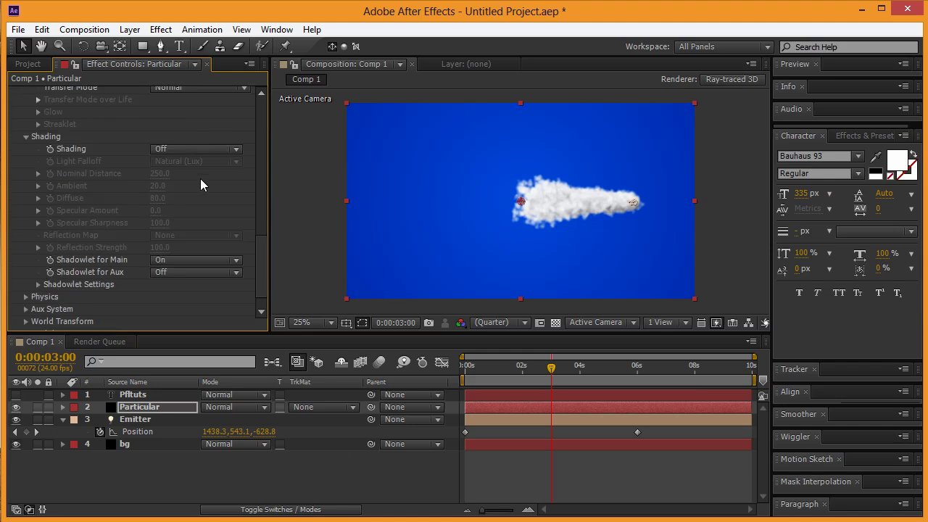
{"action": "left_click", "coordinate": [187, 150]}
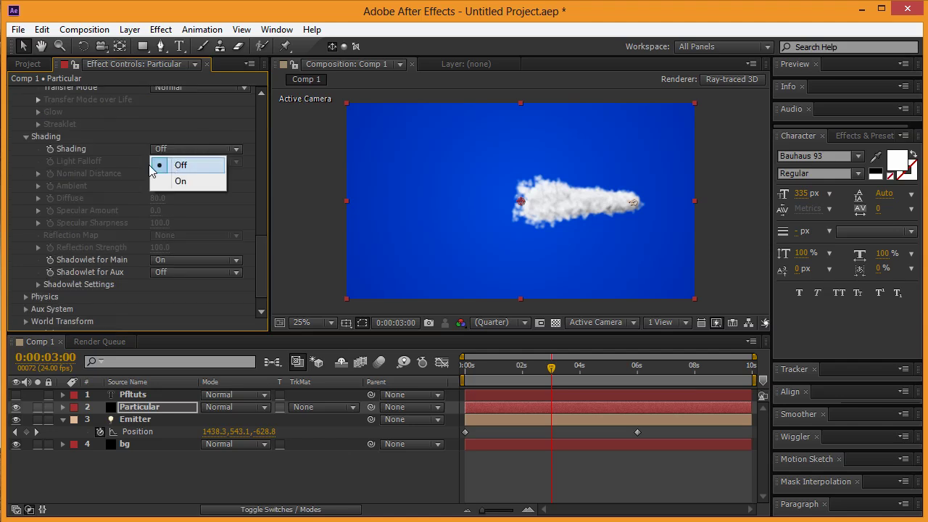
{"action": "scroll", "coordinate": [98, 152], "scroll_direction": "up", "scroll_amount": 6}
{"action": "scroll", "coordinate": [171, 187], "scroll_direction": "up", "scroll_amount": 4}
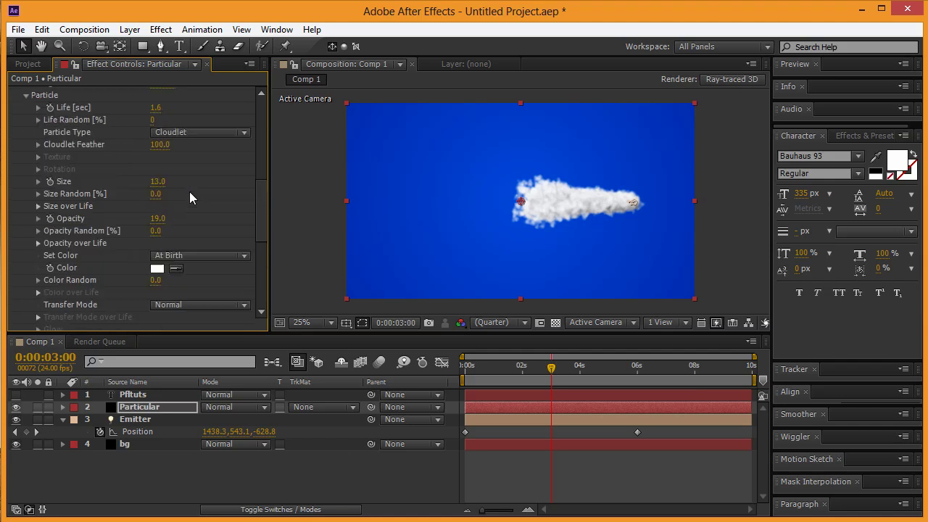
{"action": "scroll", "coordinate": [150, 195], "scroll_direction": "down", "scroll_amount": 5}
{"action": "scroll", "coordinate": [79, 200], "scroll_direction": "down", "scroll_amount": 5}
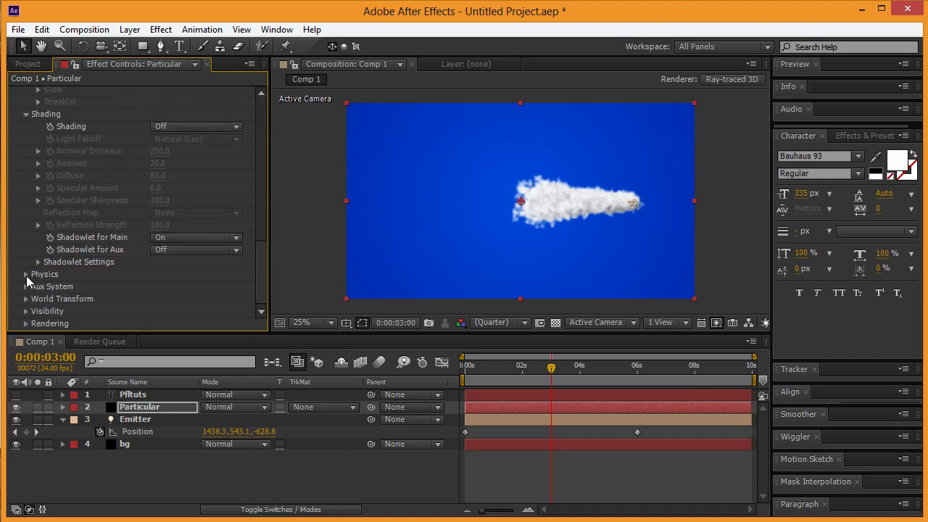
- Expand Physics and test Gravity and Time Factor, leaving Gravity 0 and Time Factor 1.0
{"action": "left_click", "coordinate": [25, 274]}
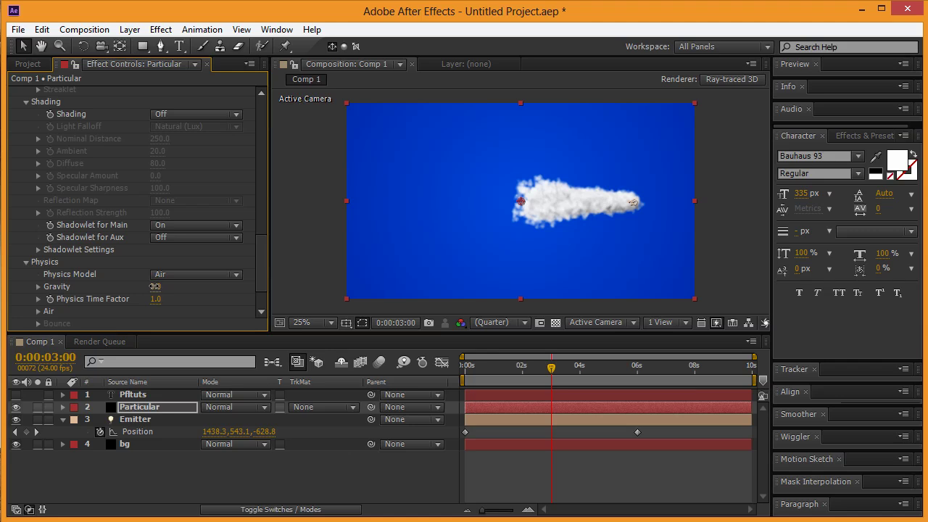
{"action": "left_click_drag", "start_coordinate": [155, 286], "coordinate": [158, 287]}
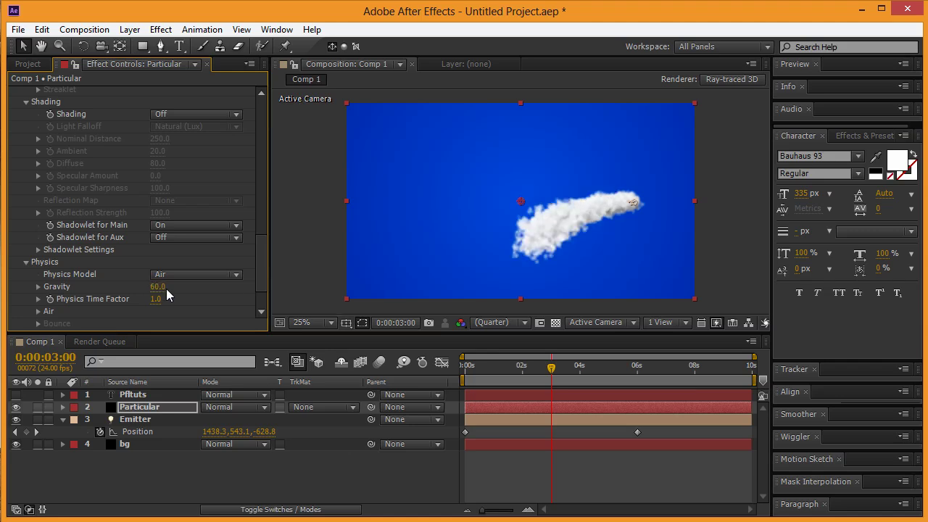
{"action": "mouse_move", "coordinate": [551, 375]}
{"action": "left_mouse_down"}
{"action": "mouse_move", "coordinate": [479, 376]}
{"action": "mouse_move", "coordinate": [588, 378]}
{"action": "mouse_move", "coordinate": [563, 377]}
{"action": "left_mouse_up"}
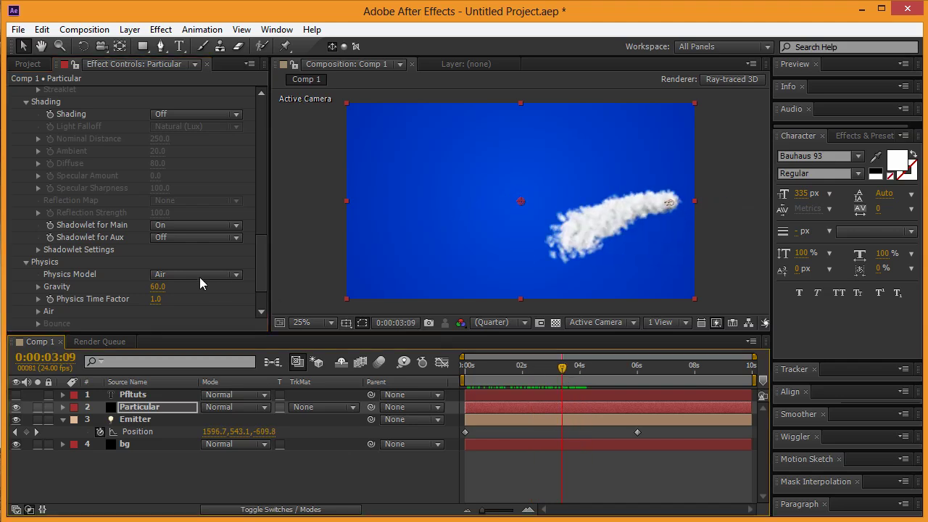
{"action": "mouse_move", "coordinate": [157, 305]}
{"action": "left_mouse_down"}
{"action": "mouse_move", "coordinate": [167, 299]}
{"action": "mouse_move", "coordinate": [150, 299]}
{"action": "mouse_move", "coordinate": [164, 293]}
{"action": "left_mouse_up"}
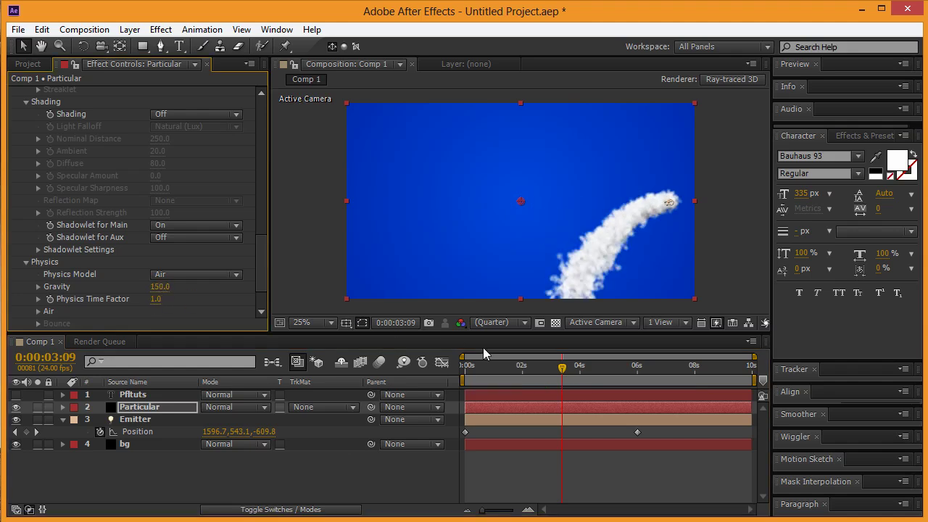
{"action": "left_click_drag", "start_coordinate": [562, 371], "coordinate": [478, 372]}
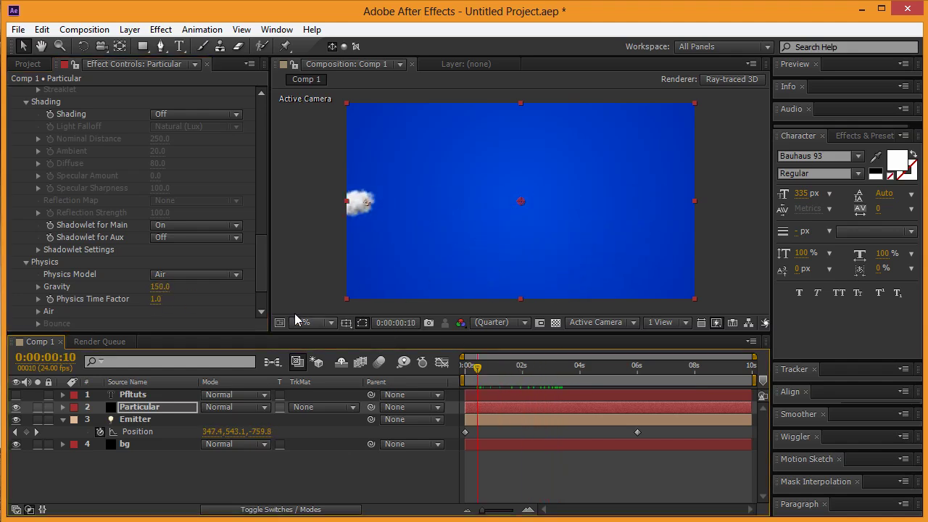
{"action": "left_click_drag", "start_coordinate": [158, 305], "coordinate": [173, 299]}
{"action": "left_click_drag", "start_coordinate": [472, 369], "coordinate": [497, 370]}
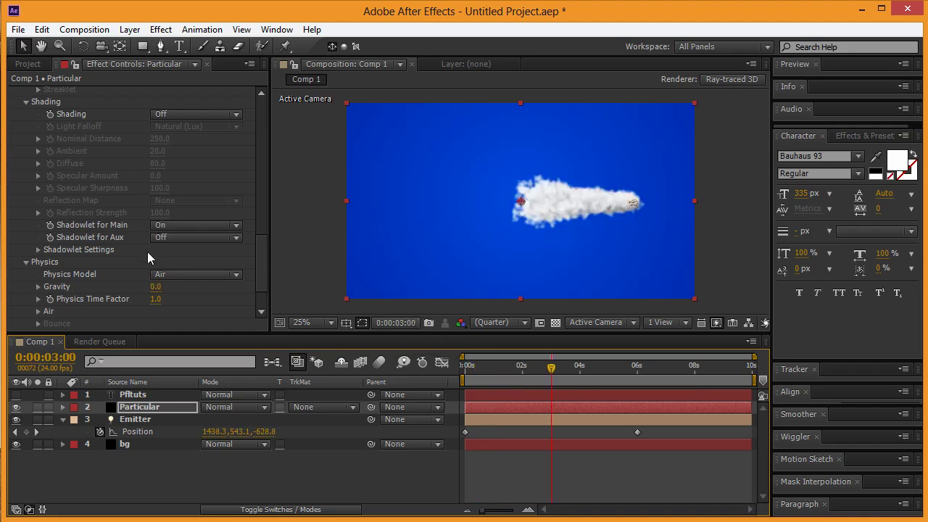
- Expand Aux System, set Aux Emit to Continuously, and reveal its Color over Life gradient
{"action": "scroll", "coordinate": [117, 282], "scroll_direction": "down", "scroll_amount": 3}
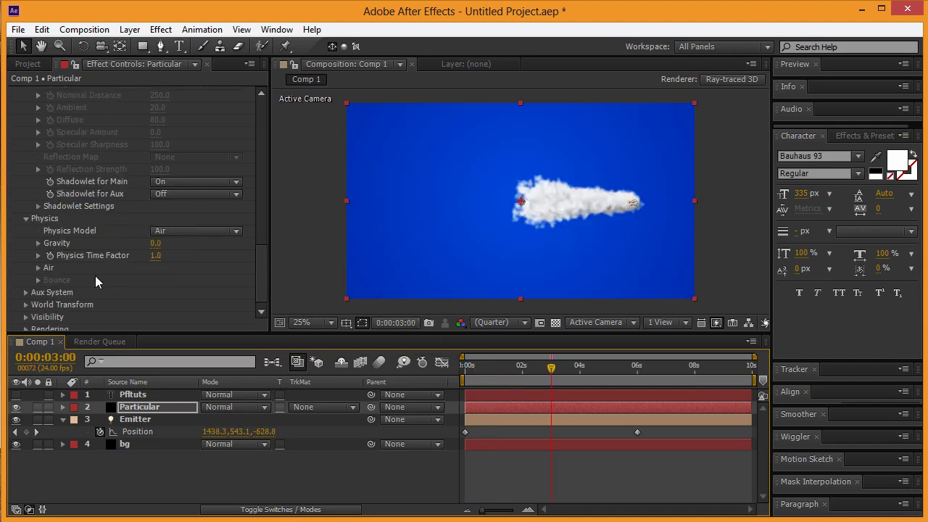
{"action": "left_click", "coordinate": [26, 287]}
{"action": "left_click", "coordinate": [181, 105]}
{"action": "left_click", "coordinate": [214, 152]}
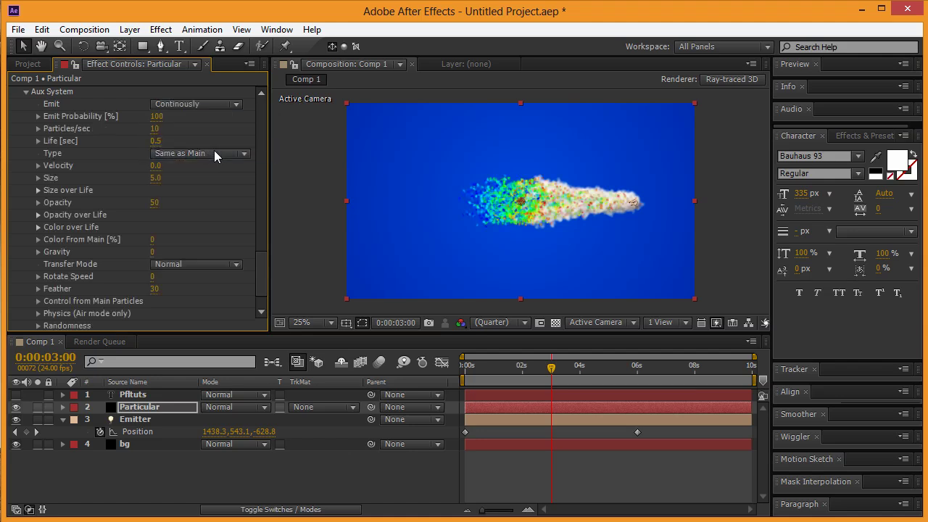
{"action": "left_click", "coordinate": [181, 105]}
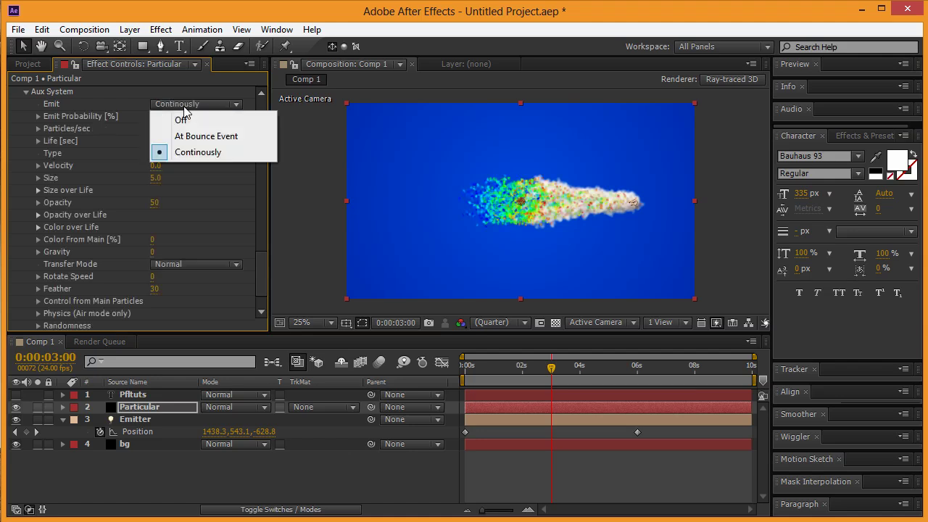
{"action": "left_click", "coordinate": [185, 154]}
{"action": "scroll", "coordinate": [188, 251], "scroll_direction": "down", "scroll_amount": 1}
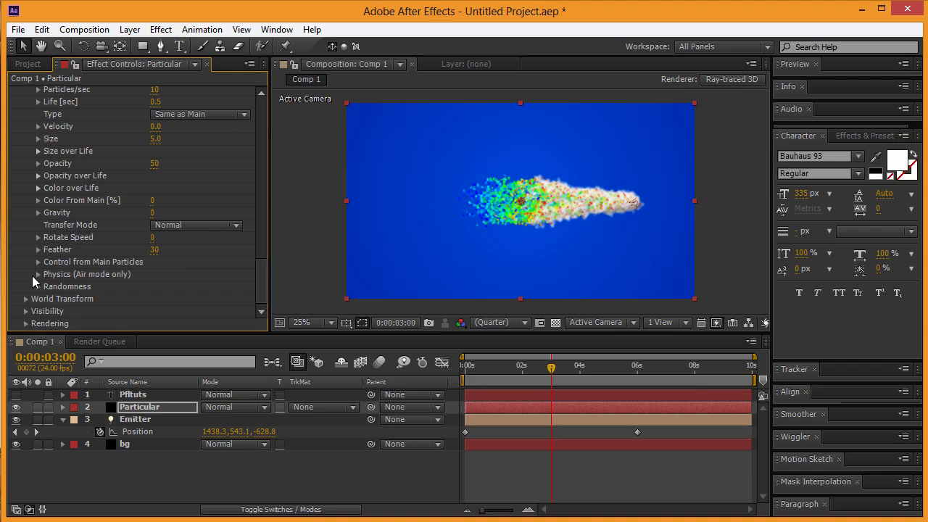
{"action": "left_click", "coordinate": [39, 187]}
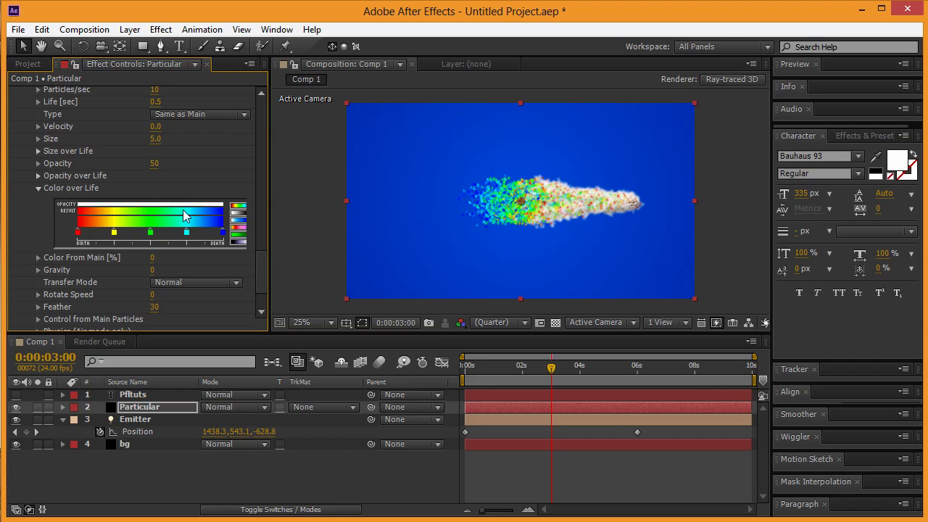
- Apply the white-to-black gradient preset and set the end stop to white
{"action": "left_click", "coordinate": [240, 213]}
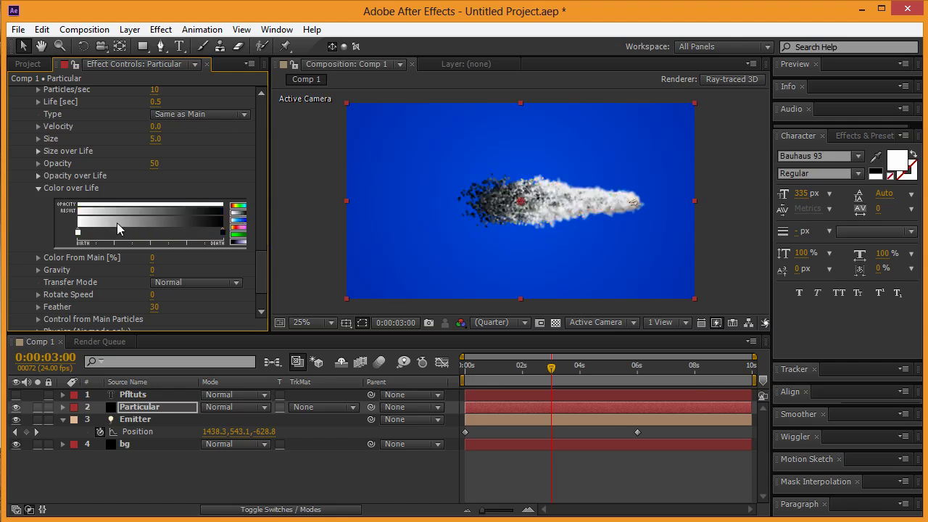
{"action": "double_click", "coordinate": [223, 232]}
{"action": "left_click_drag", "start_coordinate": [130, 224], "coordinate": [2, 139]}
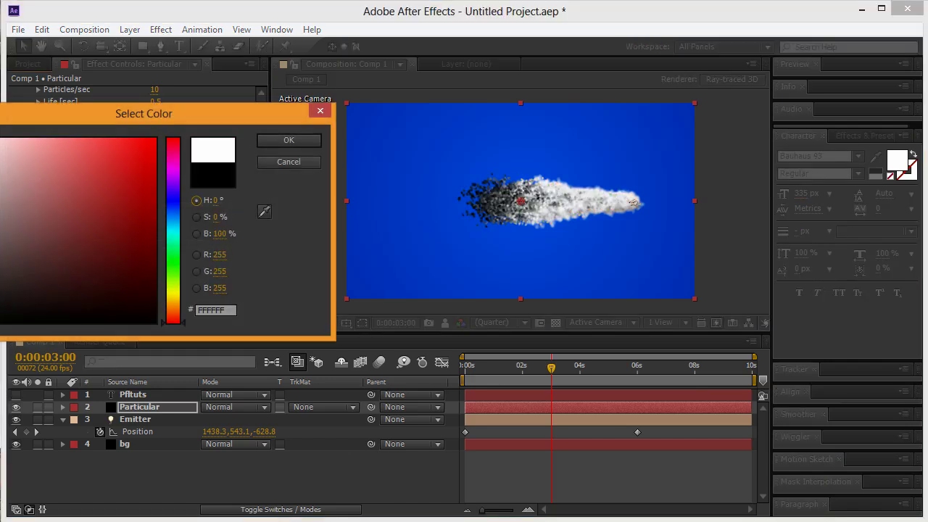
{"action": "left_click", "coordinate": [300, 142]}
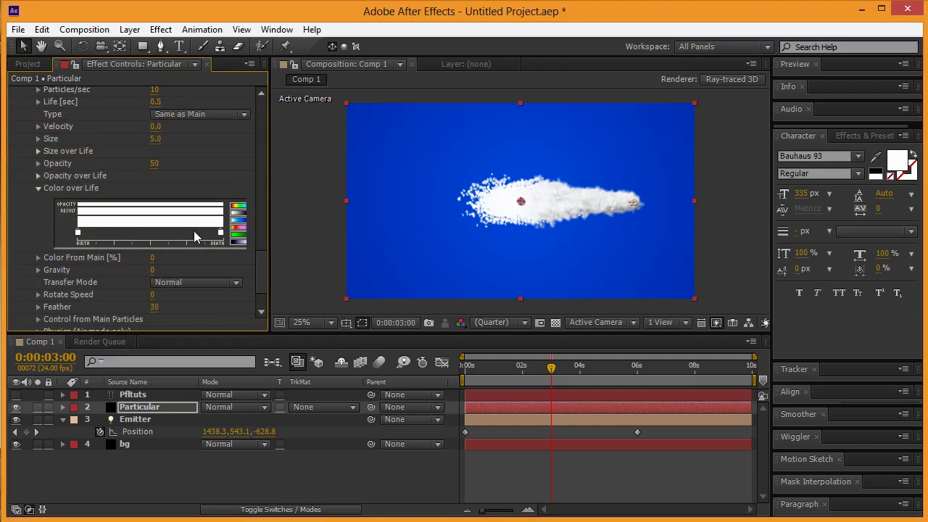
- Try BFBFBF and CDCDCD for the gradient's end stop, settling on E4E4E4
{"action": "double_click", "coordinate": [223, 236]}
{"action": "left_click", "coordinate": [215, 310]}
{"action": "type", "text": "BFBFBF"}
{"action": "left_click", "coordinate": [274, 144]}
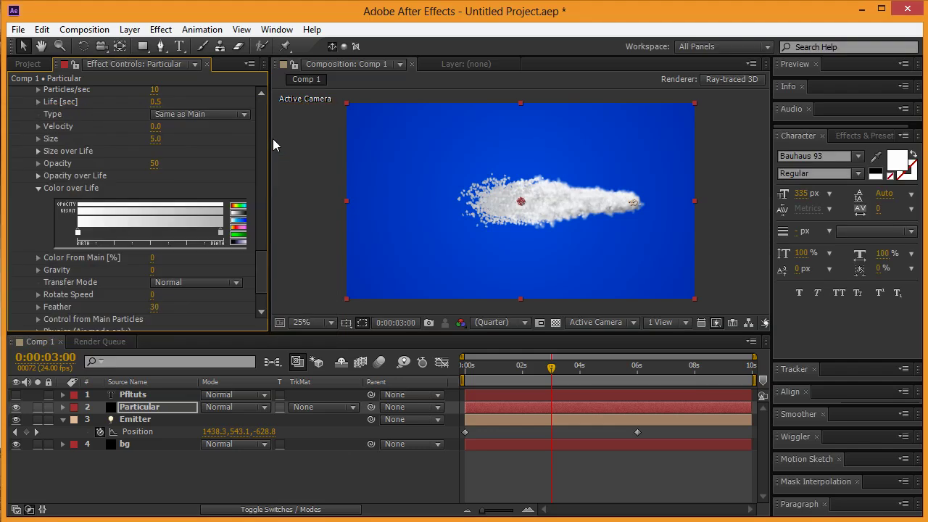
{"action": "double_click", "coordinate": [222, 236]}
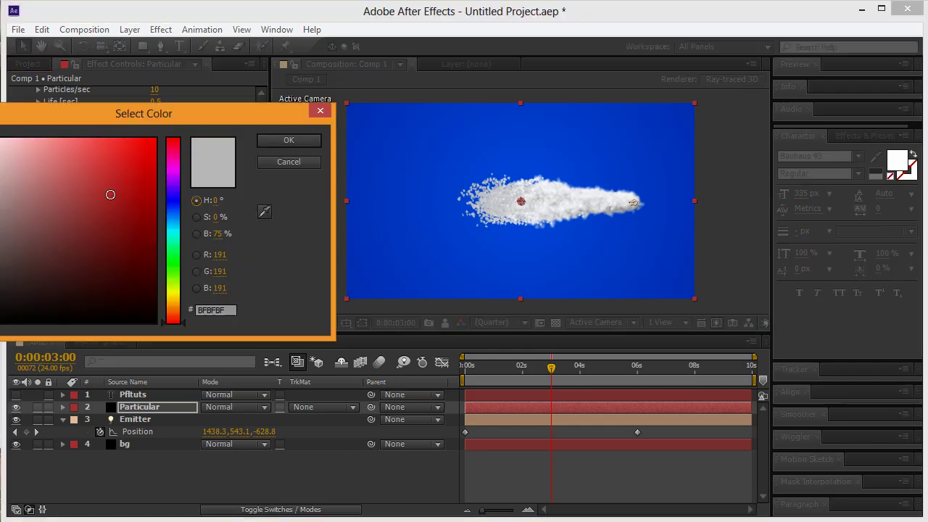
{"action": "type", "text": "CDCDCD"}
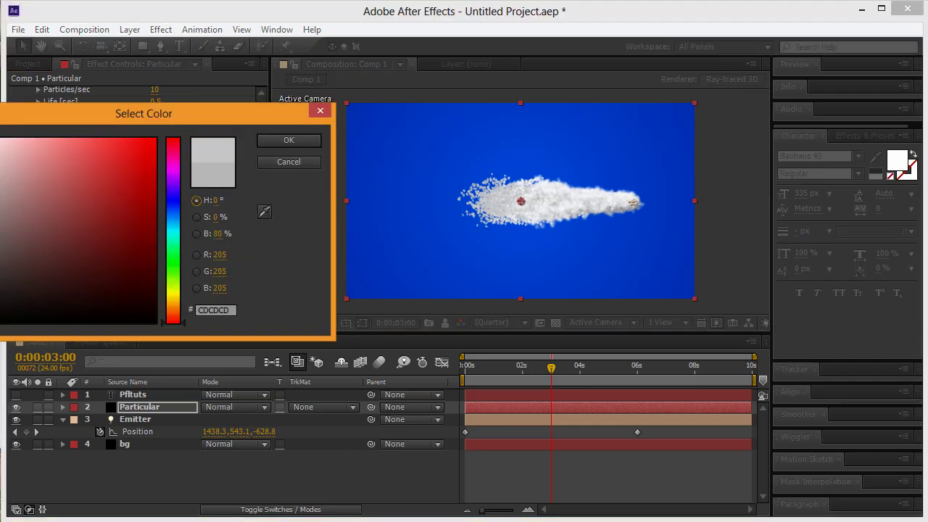
{"action": "left_click", "coordinate": [274, 143]}
{"action": "double_click", "coordinate": [222, 233]}
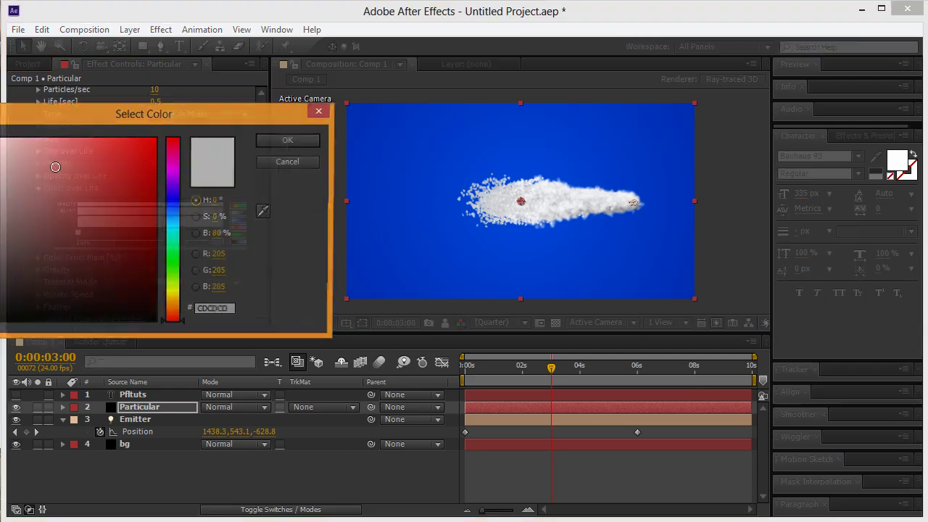
{"action": "type", "text": "E4E4E4"}
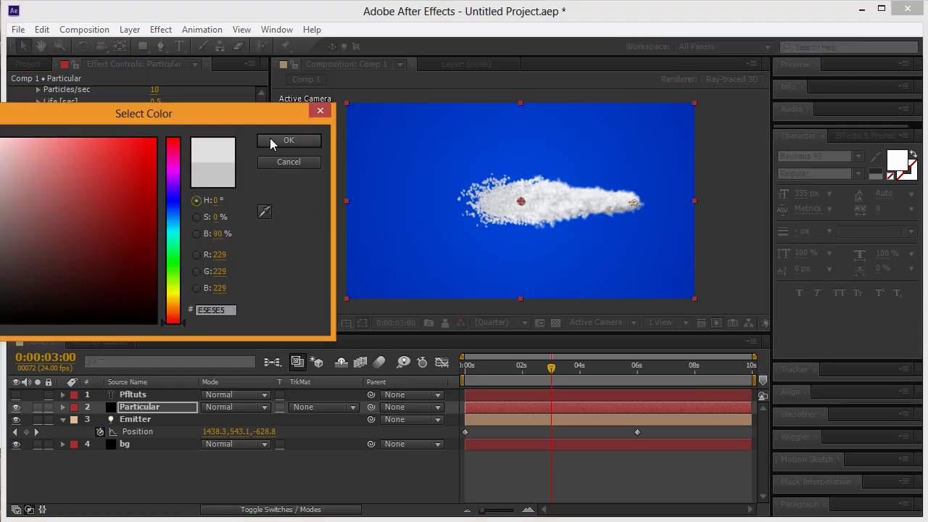
{"action": "left_click", "coordinate": [273, 143]}
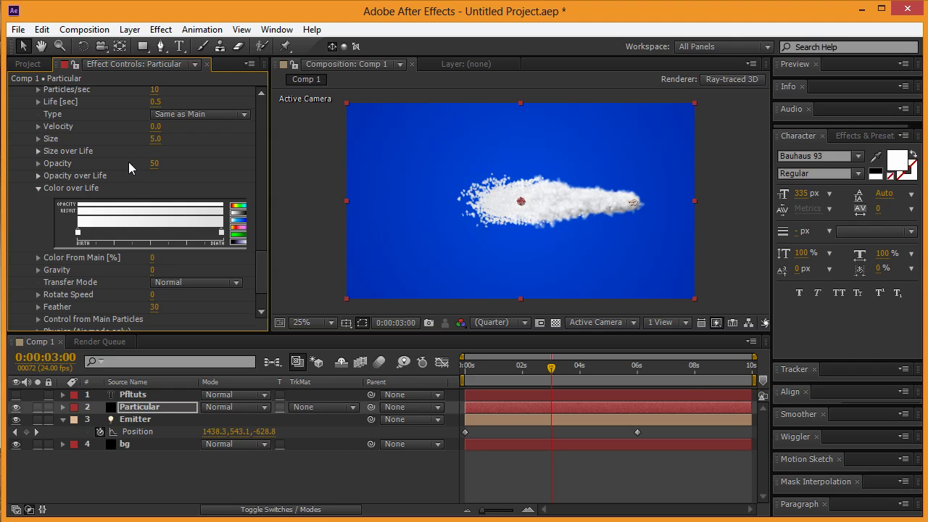
- Lower Aux System opacity to 5 and raise Aux velocity to 26
{"action": "left_click_drag", "start_coordinate": [154, 163], "coordinate": [125, 166]}
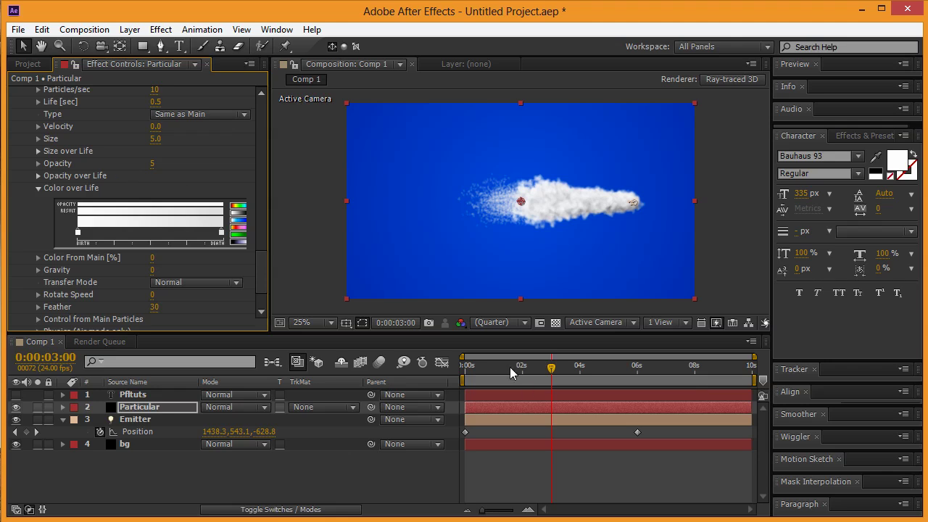
{"action": "mouse_move", "coordinate": [553, 371]}
{"action": "left_mouse_down"}
{"action": "mouse_move", "coordinate": [518, 374]}
{"action": "mouse_move", "coordinate": [587, 378]}
{"action": "mouse_move", "coordinate": [546, 377]}
{"action": "left_mouse_up"}
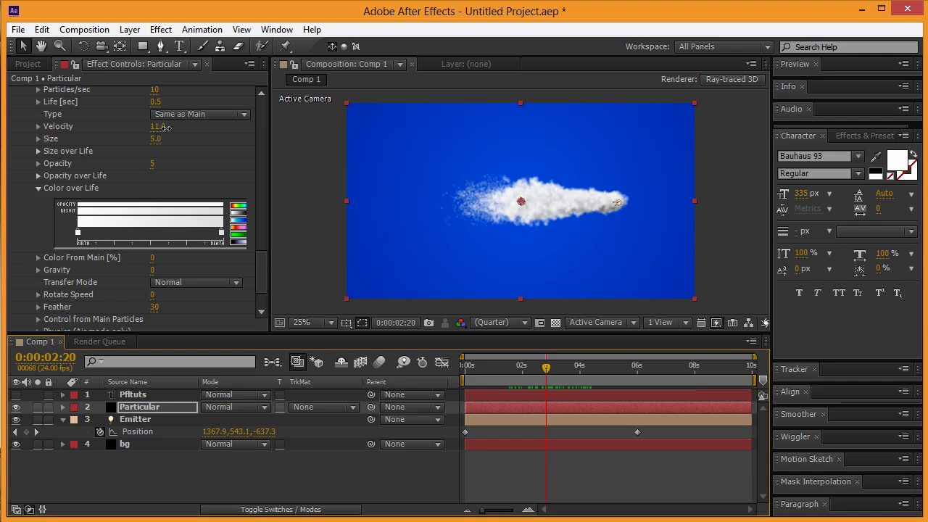
{"action": "mouse_move", "coordinate": [167, 128]}
{"action": "left_mouse_down"}
{"action": "mouse_move", "coordinate": [191, 129]}
{"action": "mouse_move", "coordinate": [171, 129]}
{"action": "left_mouse_up"}
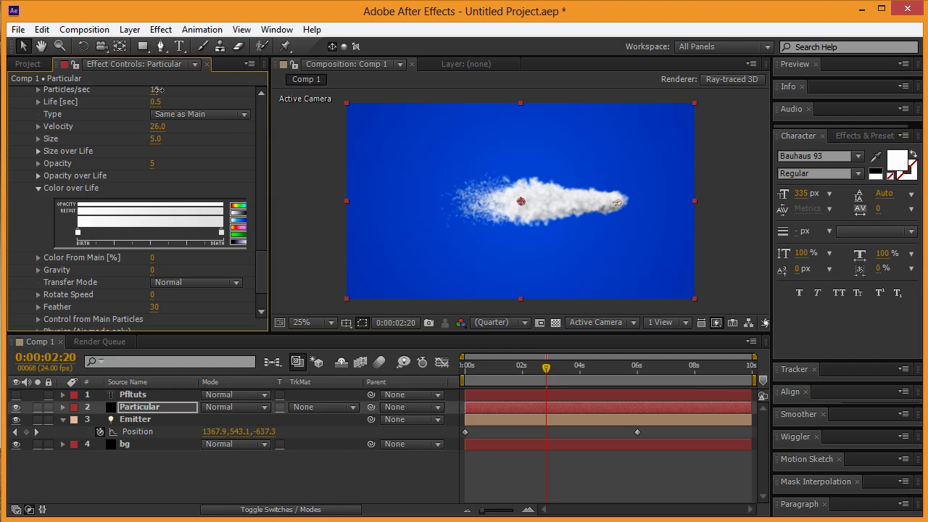
- Test higher Aux Particles/sec and Life, then return them to 10 and 0.5
{"action": "left_click_drag", "start_coordinate": [154, 91], "coordinate": [237, 91]}
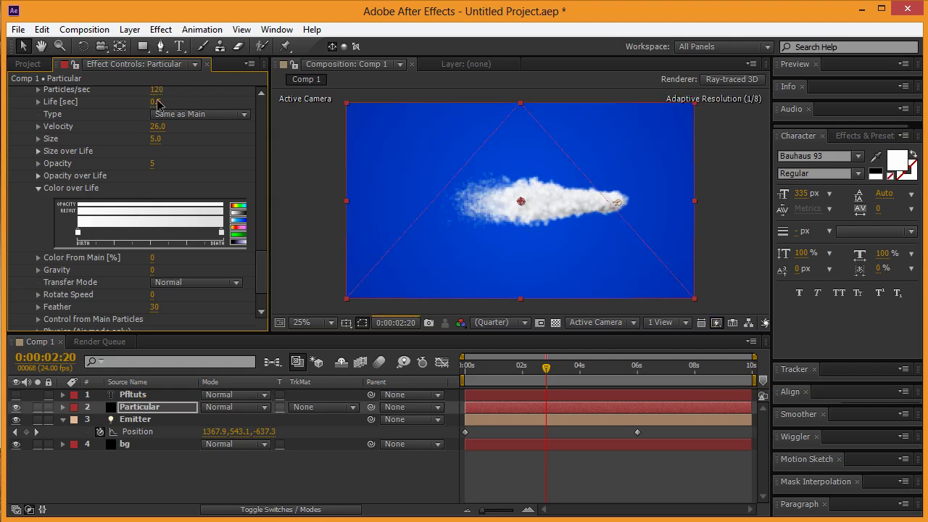
{"action": "left_click_drag", "start_coordinate": [156, 102], "coordinate": [121, 101]}
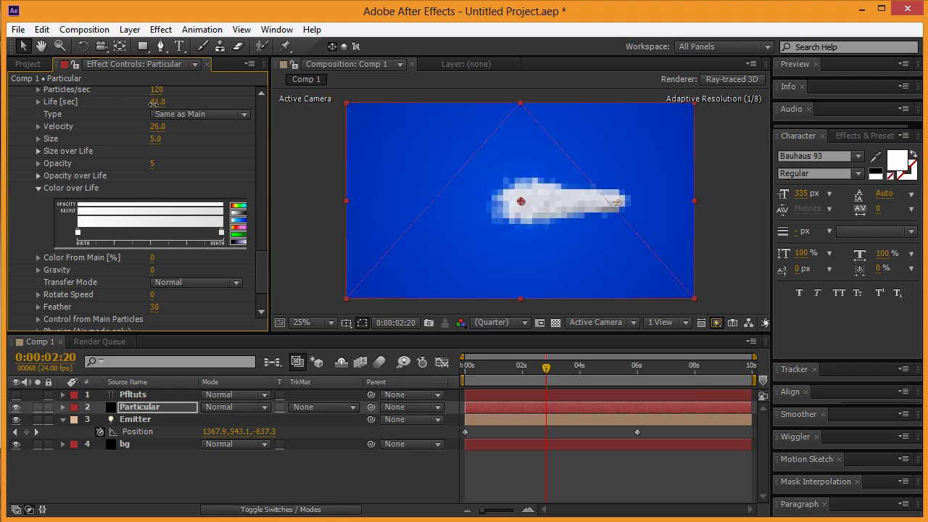
{"action": "left_click_drag", "start_coordinate": [157, 90], "coordinate": [121, 93]}
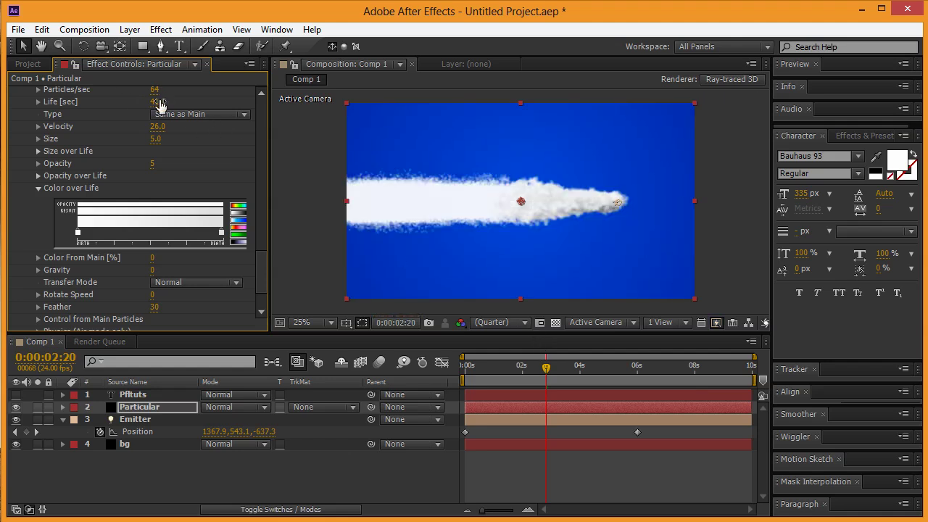
{"action": "left_click_drag", "start_coordinate": [159, 104], "coordinate": [138, 103]}
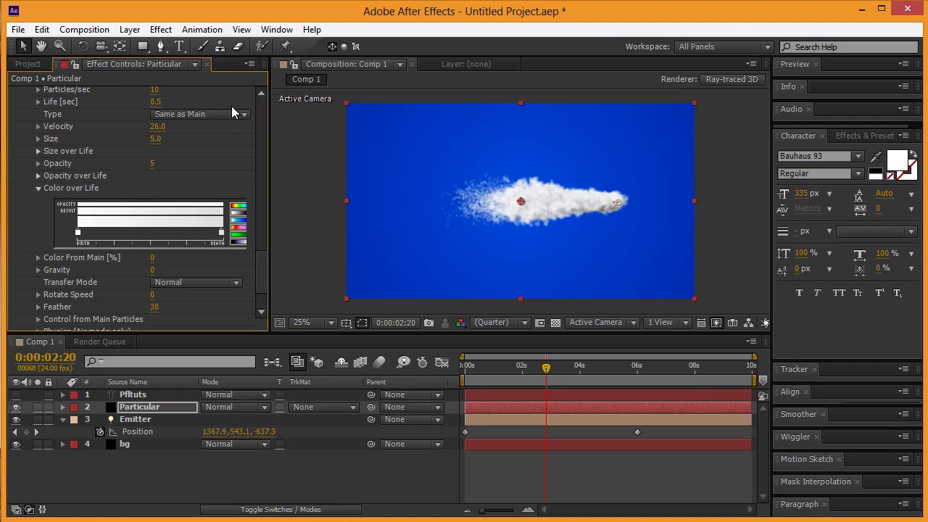
{"action": "mouse_move", "coordinate": [548, 371]}
{"action": "left_mouse_down"}
{"action": "mouse_move", "coordinate": [505, 375]}
{"action": "mouse_move", "coordinate": [563, 374]}
{"action": "left_mouse_up"}
- Compare Aux Emit Off, undo back to Continuously, and collapse the Particular effect
{"action": "scroll", "coordinate": [114, 200], "scroll_direction": "up", "scroll_amount": 4}
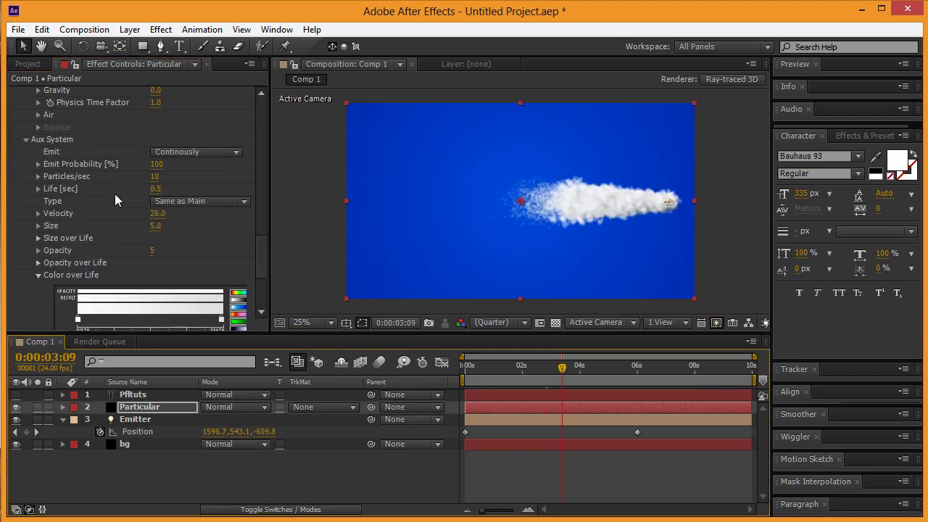
{"action": "left_click", "coordinate": [187, 196]}
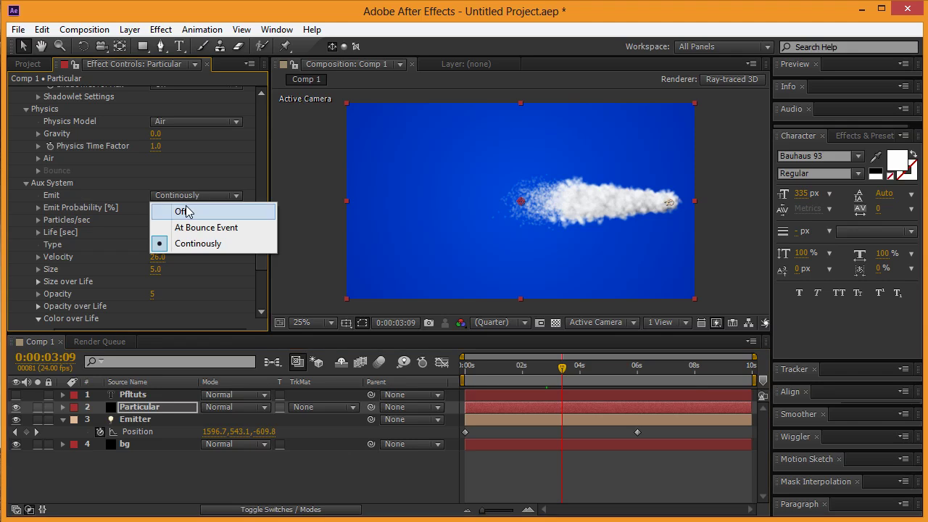
{"action": "left_click", "coordinate": [181, 212]}
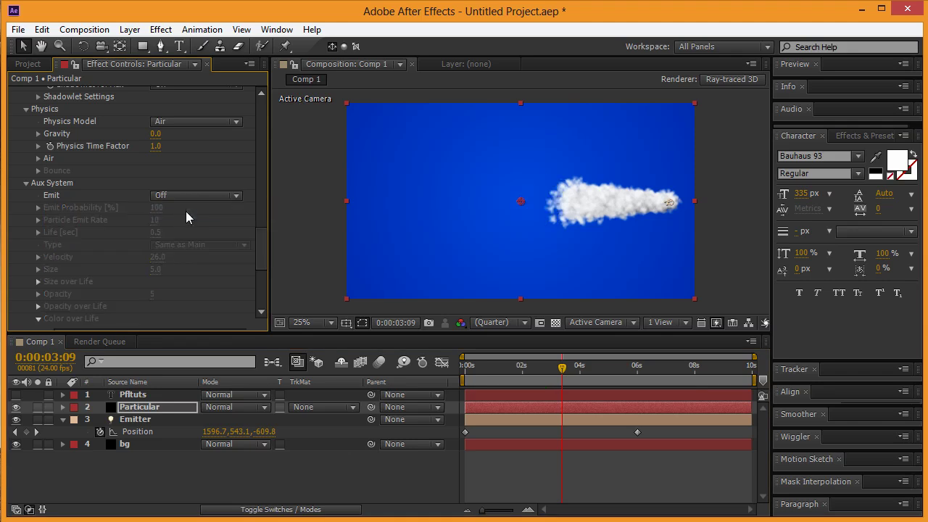
{"action": "key", "text": "ctrl+z"}
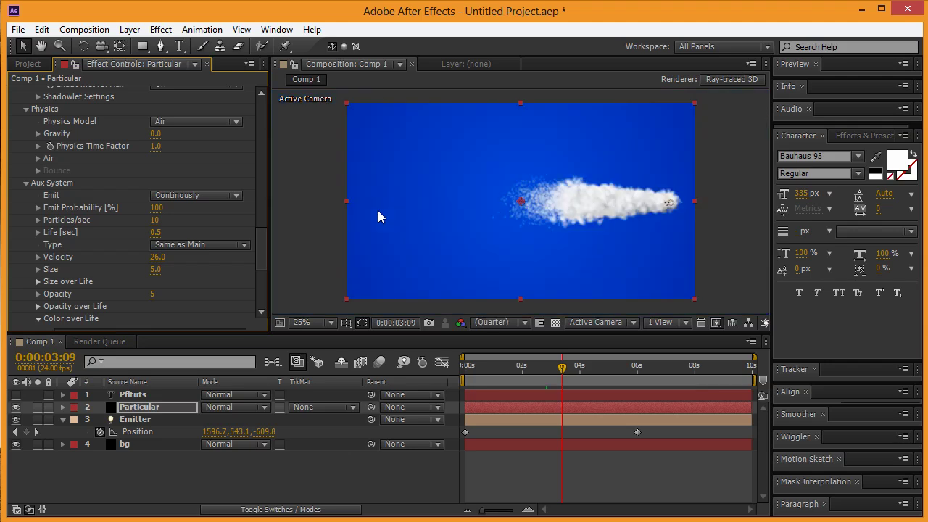
{"action": "scroll", "coordinate": [184, 185], "scroll_direction": "up", "scroll_amount": 15}
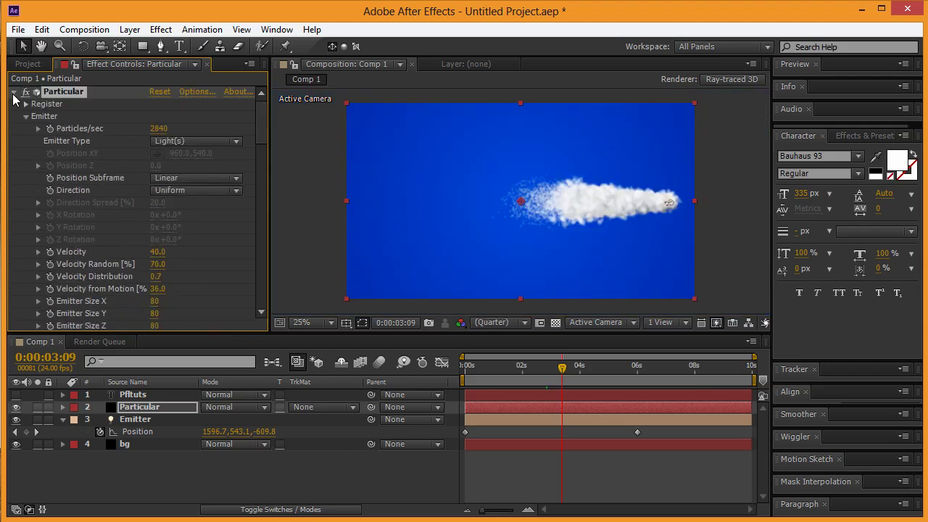
{"action": "left_click", "coordinate": [13, 92]}
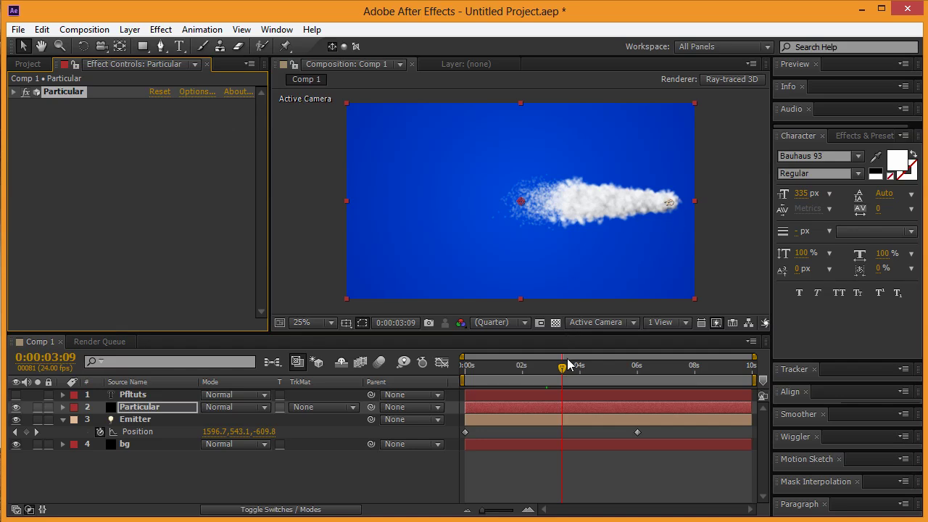
{"action": "mouse_move", "coordinate": [549, 373]}
{"action": "left_mouse_down"}
{"action": "mouse_move", "coordinate": [475, 371]}
{"action": "mouse_move", "coordinate": [596, 373]}
{"action": "mouse_move", "coordinate": [556, 373]}
{"action": "left_mouse_up"}
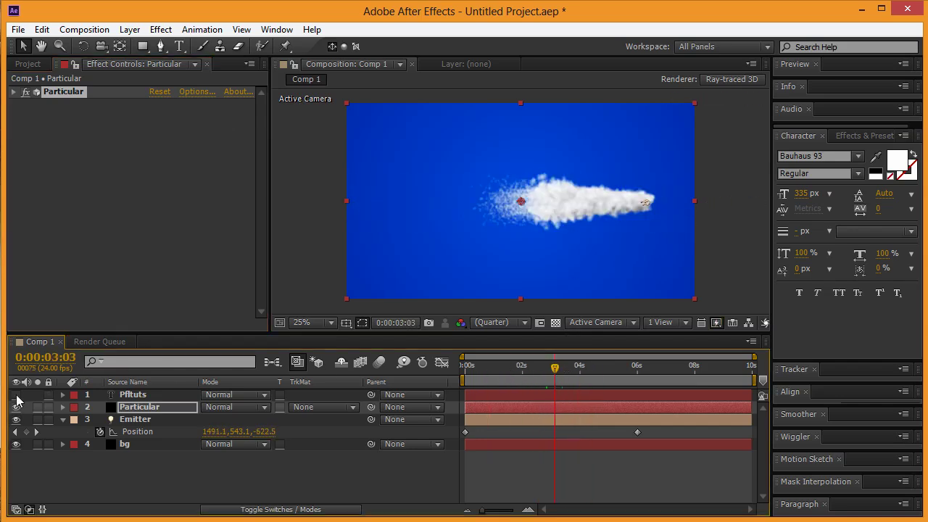
- Unhide the Pfltuts layer, nudge it up-right and scale it down over the trail
{"action": "left_click", "coordinate": [15, 395]}
{"action": "left_click", "coordinate": [138, 394]}
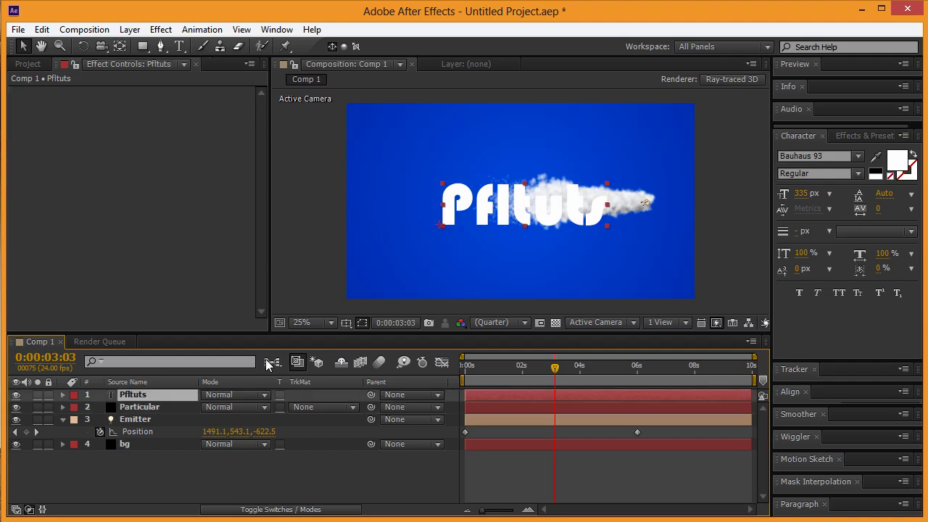
{"action": "left_click_drag", "start_coordinate": [523, 216], "coordinate": [528, 213]}
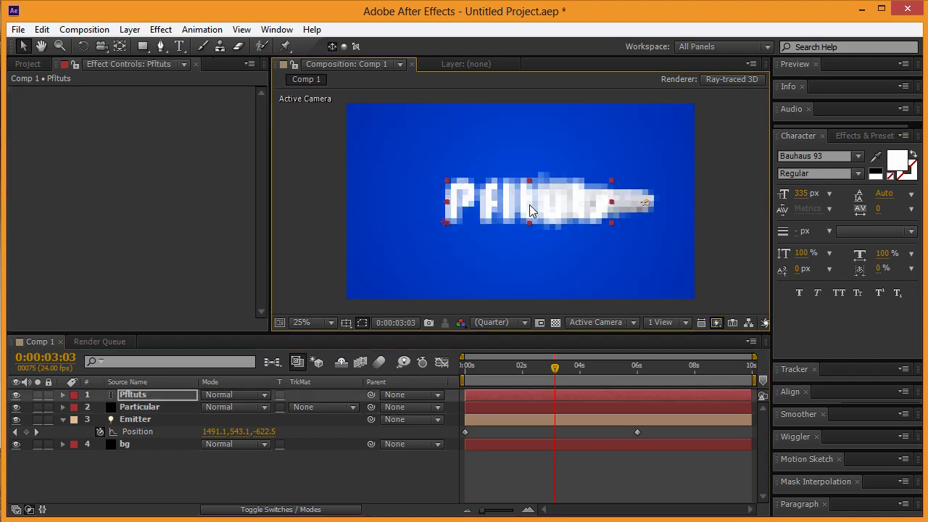
{"action": "left_click_drag", "start_coordinate": [612, 184], "coordinate": [554, 211]}
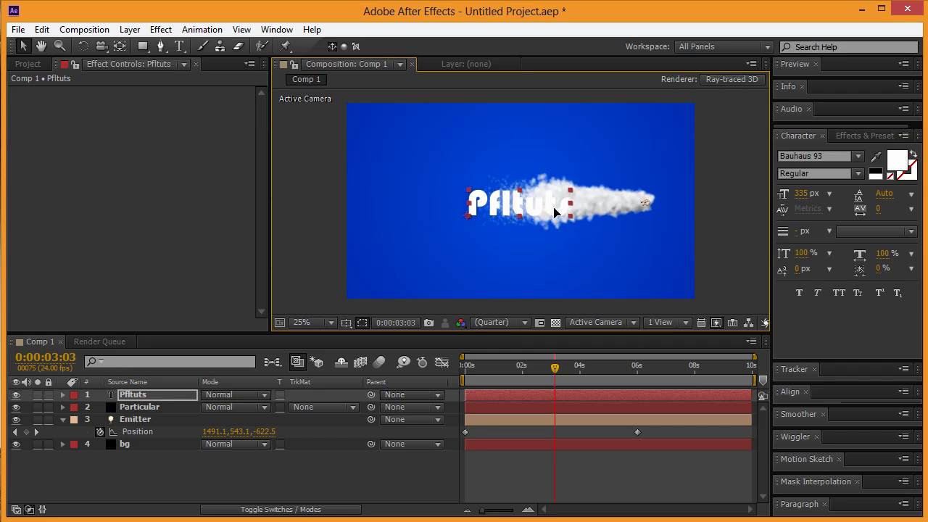
{"action": "mouse_move", "coordinate": [549, 370]}
{"action": "left_mouse_down"}
{"action": "mouse_move", "coordinate": [476, 368]}
{"action": "mouse_move", "coordinate": [511, 371]}
{"action": "left_mouse_up"}
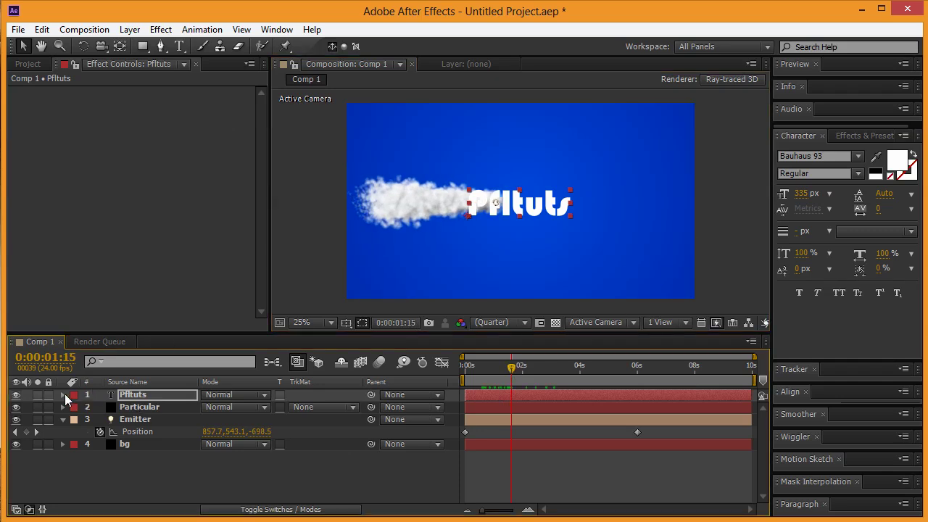
- Keyframe Pfltuts opacity at 0%, then 100% at 3:15 as the cloud sweeps past
{"action": "left_click", "coordinate": [63, 395]}
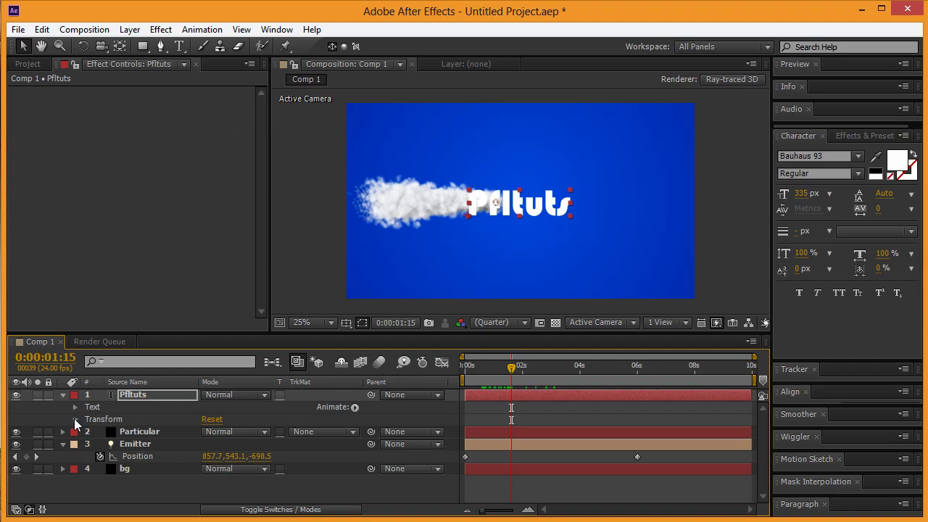
{"action": "left_click", "coordinate": [75, 419]}
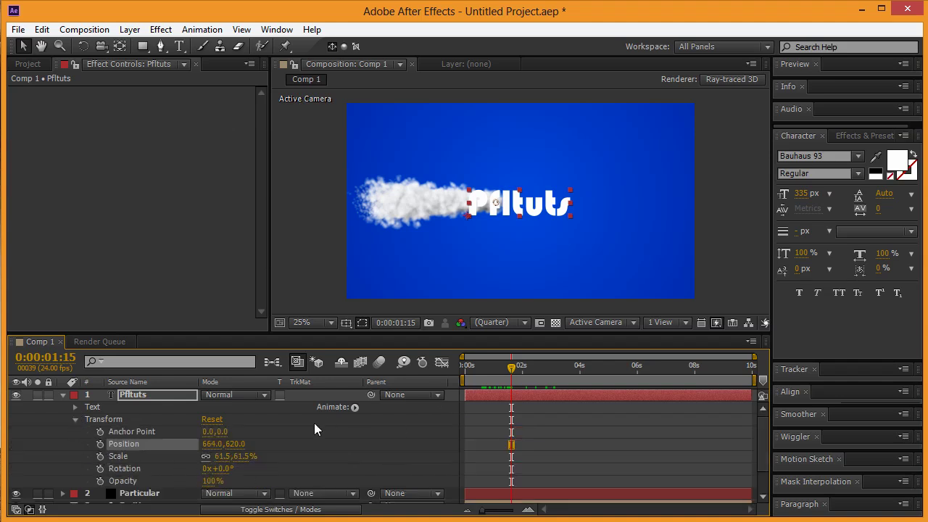
{"action": "left_click_drag", "start_coordinate": [511, 369], "coordinate": [502, 369]}
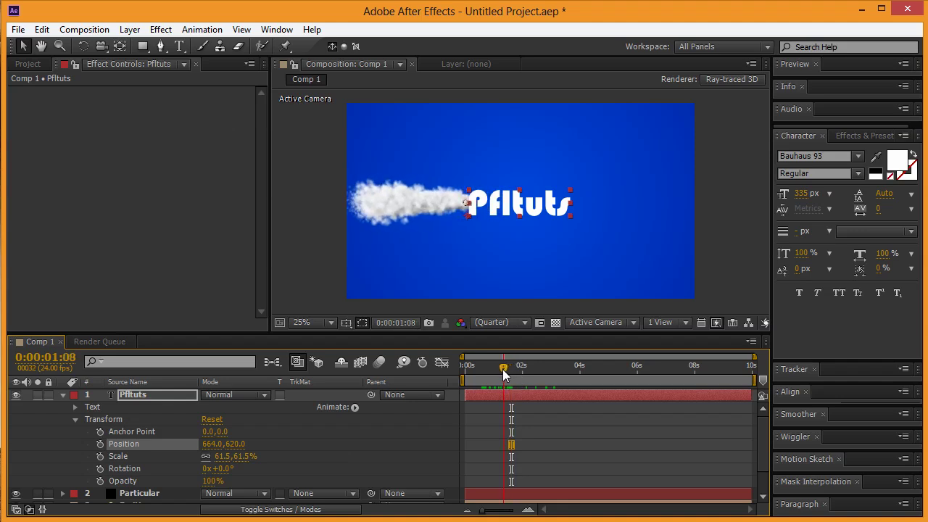
{"action": "left_click", "coordinate": [100, 481]}
{"action": "left_click_drag", "start_coordinate": [203, 481], "coordinate": [72, 476]}
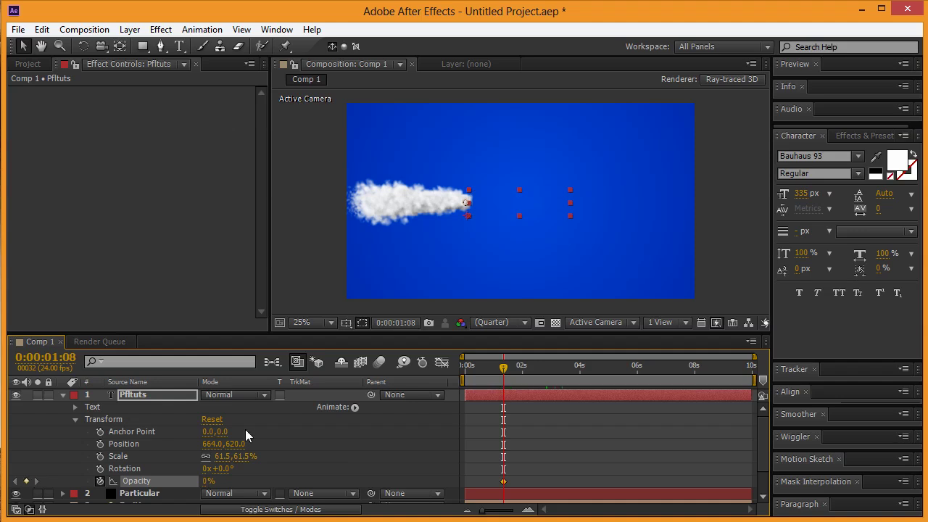
{"action": "left_click_drag", "start_coordinate": [502, 369], "coordinate": [570, 368]}
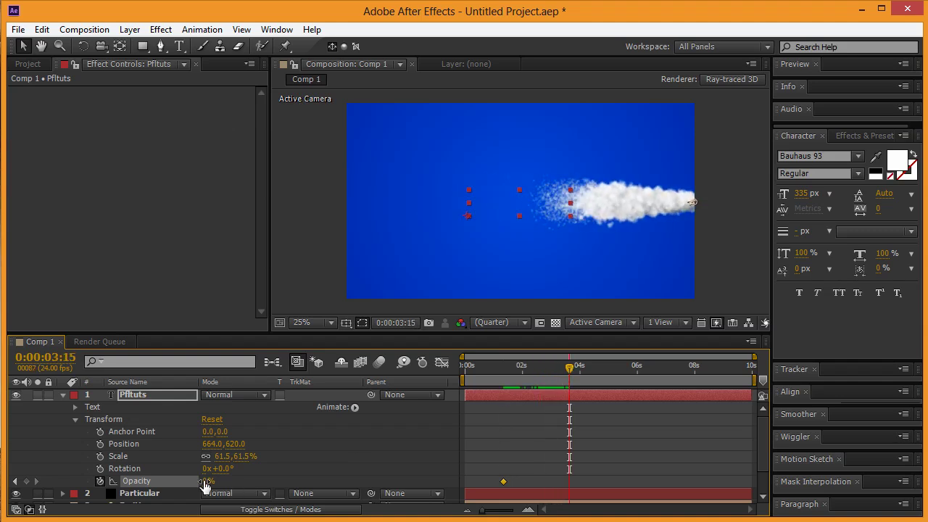
{"action": "left_click_drag", "start_coordinate": [209, 481], "coordinate": [386, 480]}
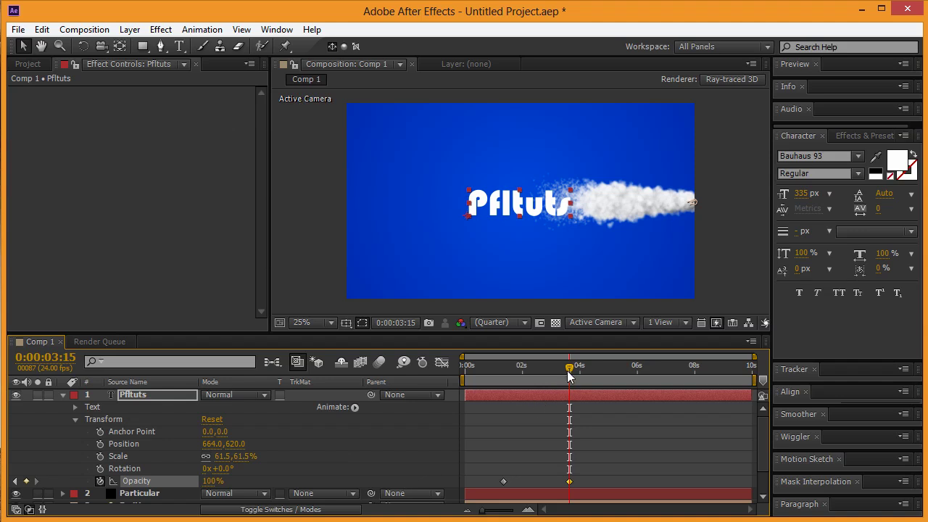
{"action": "left_click_drag", "start_coordinate": [569, 368], "coordinate": [544, 380]}
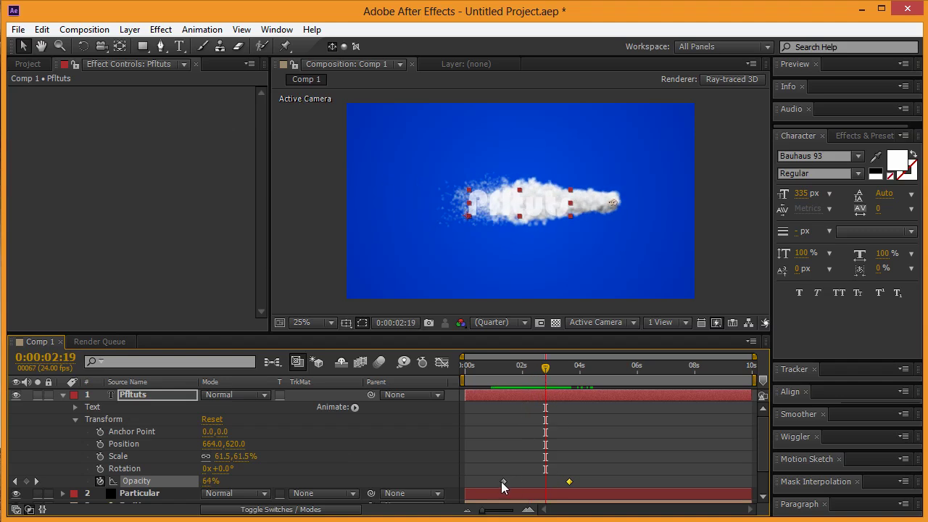
- Shift both Pfltuts opacity keyframes later, then nudge them slightly earlier to match the trail
{"action": "left_click_drag", "start_coordinate": [507, 483], "coordinate": [547, 486]}
{"action": "left_click_drag", "start_coordinate": [546, 369], "coordinate": [576, 375]}
{"action": "left_click_drag", "start_coordinate": [609, 481], "coordinate": [576, 482]}
{"action": "left_click", "coordinate": [620, 480]}
{"action": "left_click_drag", "start_coordinate": [575, 369], "coordinate": [616, 374]}
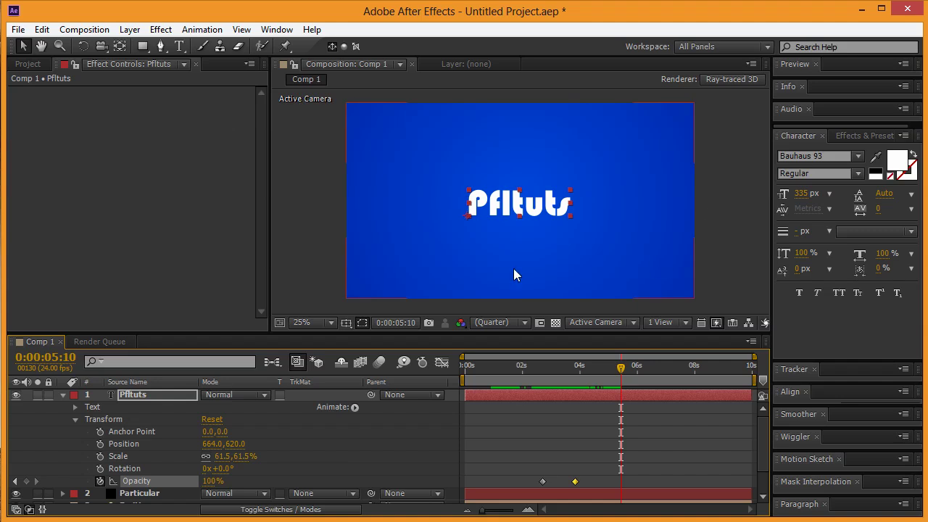
{"action": "left_click", "coordinate": [187, 47]}
{"action": "left_click", "coordinate": [425, 239]}
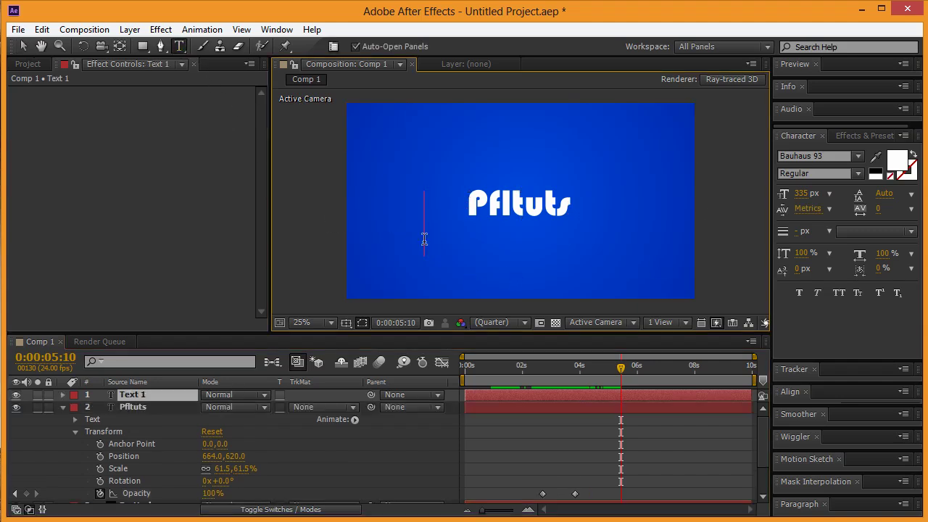
{"action": "type", "text": "www."}
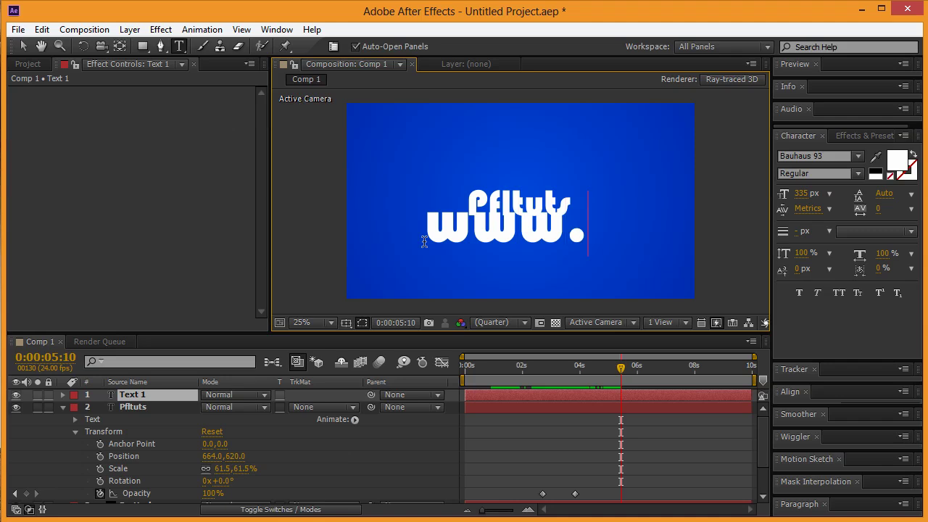
{"action": "type", "text": "pixe"}
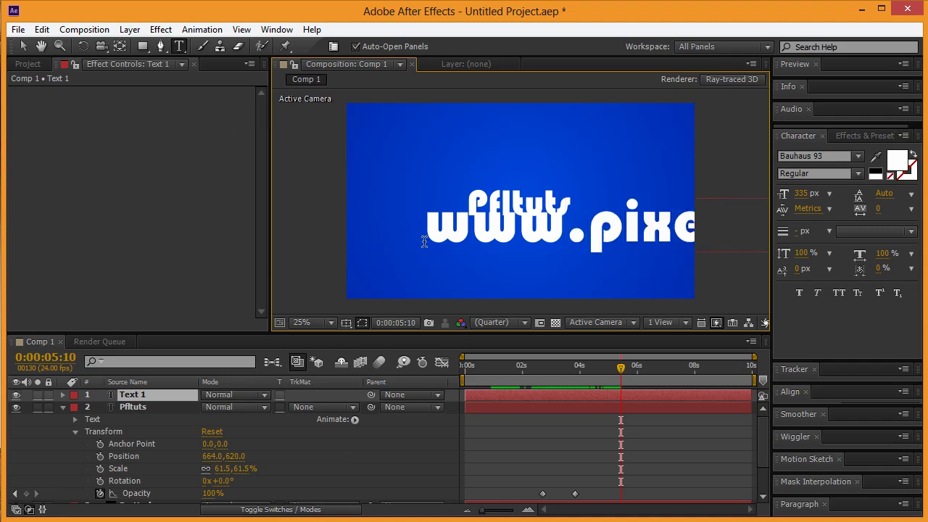
{"action": "triple_click", "coordinate": [424, 242]}
{"action": "left_click", "coordinate": [818, 157]}
{"action": "type", "text": "a"}
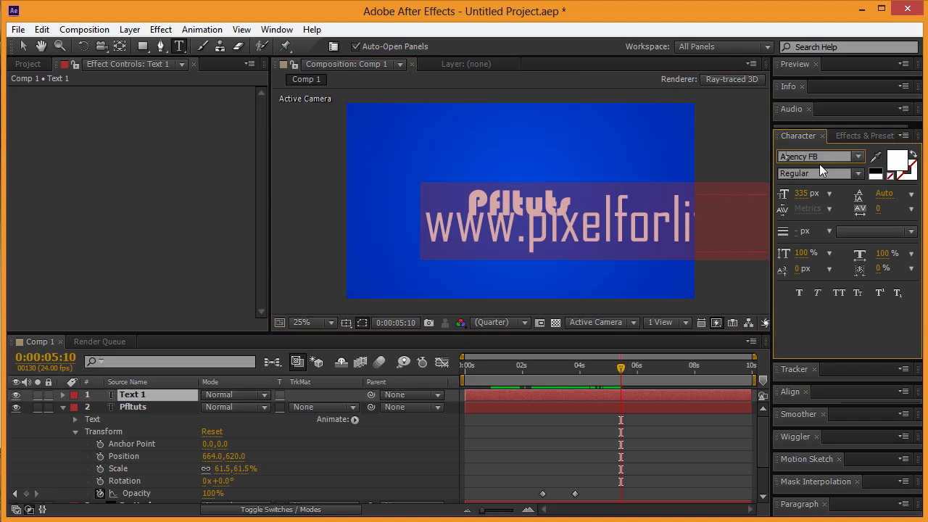
{"action": "type", "text": "rial"}
{"action": "left_click", "coordinate": [801, 193]}
{"action": "left_click_drag", "start_coordinate": [794, 193], "coordinate": [616, 206]}
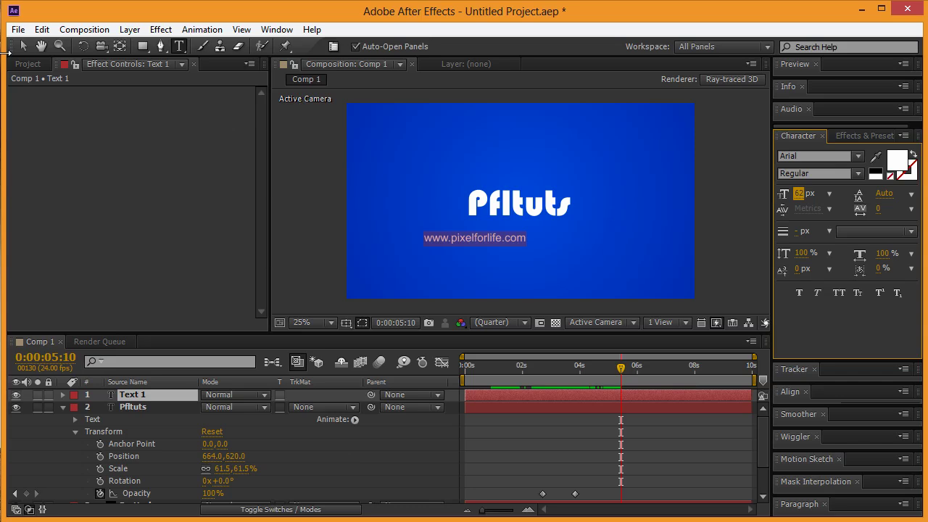
{"action": "left_click", "coordinate": [23, 46]}
{"action": "left_click_drag", "start_coordinate": [501, 240], "coordinate": [544, 226]}
{"action": "left_click", "coordinate": [603, 225]}
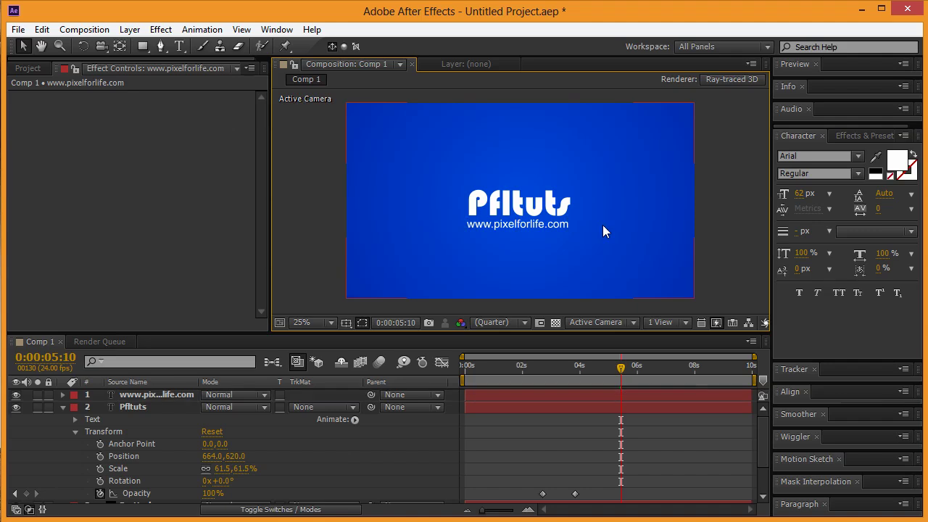
{"action": "left_click", "coordinate": [549, 227]}
{"action": "left_click", "coordinate": [622, 295]}
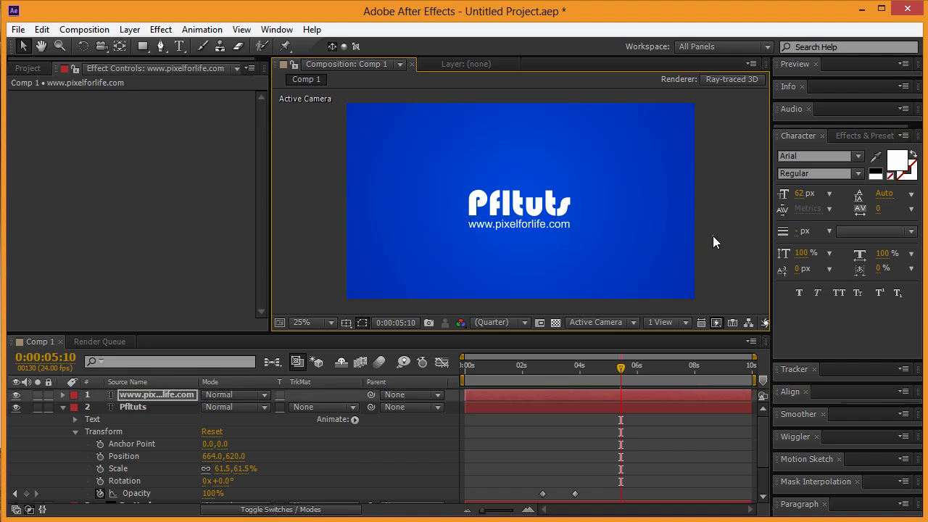
- Start the URL layer at the playhead and split Pfltuts at 0:00:05:10 into Pfltuts and Pfltuts 2
{"action": "left_click", "coordinate": [531, 224]}
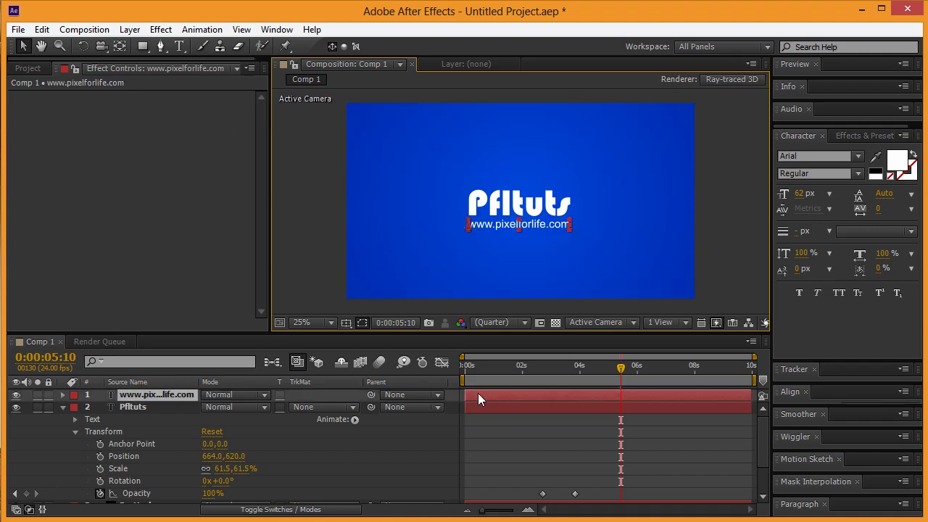
{"action": "left_click_drag", "start_coordinate": [463, 393], "coordinate": [622, 400]}
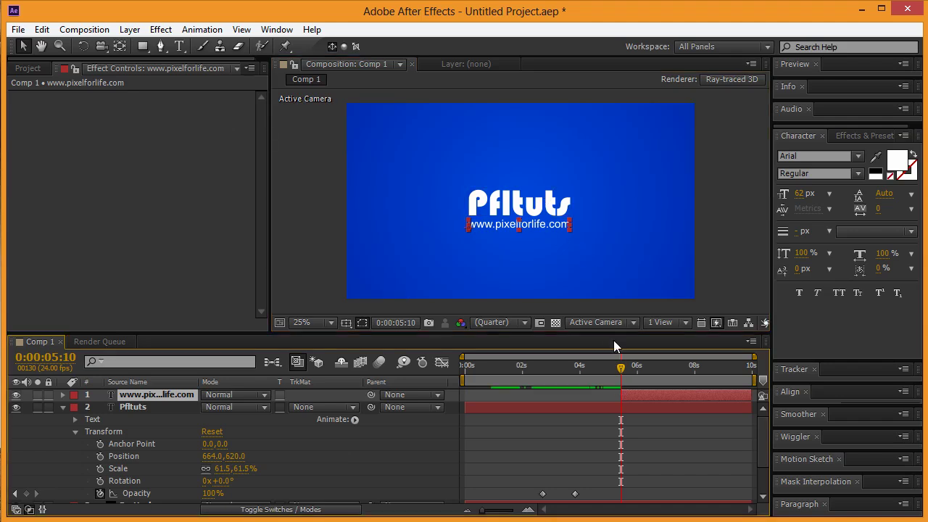
{"action": "right_click", "coordinate": [620, 410]}
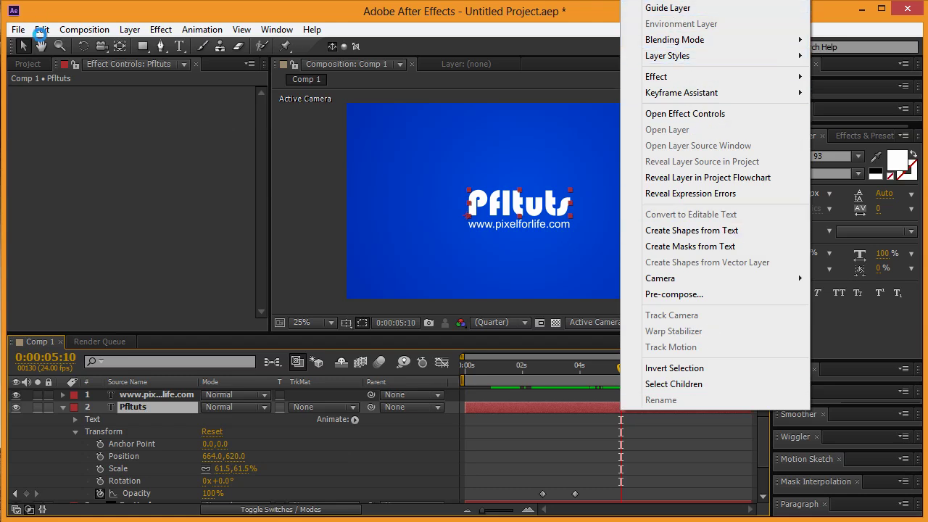
{"action": "left_click", "coordinate": [41, 29]}
{"action": "left_click", "coordinate": [69, 200]}
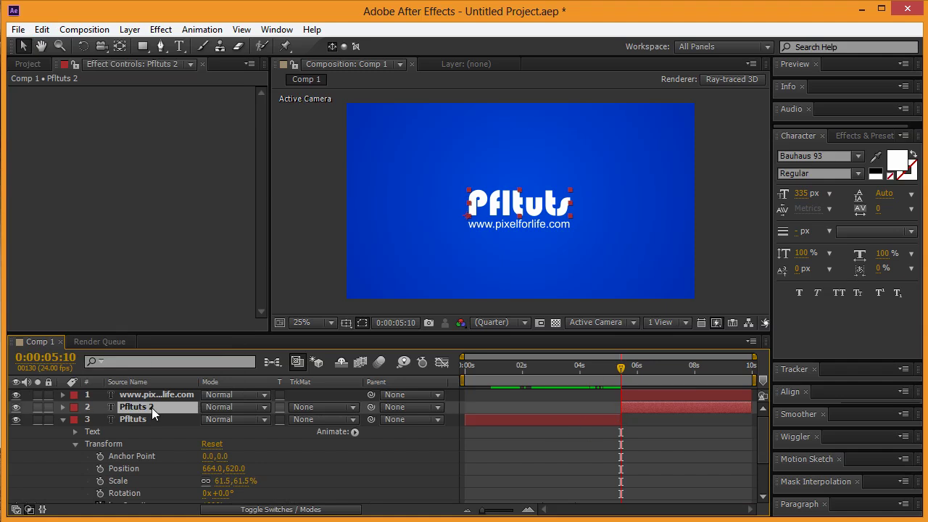
{"action": "left_click", "coordinate": [63, 420]}
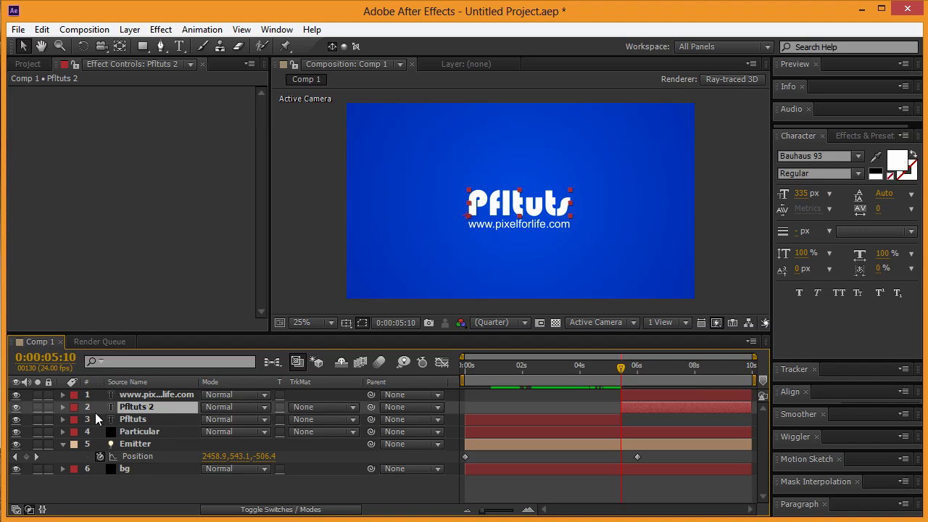
- Enable 3D Layer on the Pfltuts 2 text layer via its context menu
{"action": "right_click", "coordinate": [136, 414]}
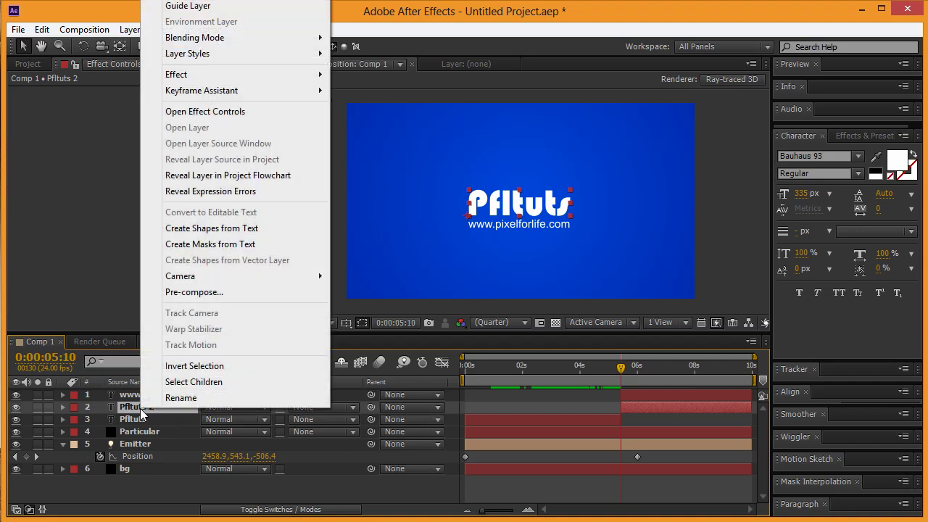
{"action": "right_click", "coordinate": [522, 206]}
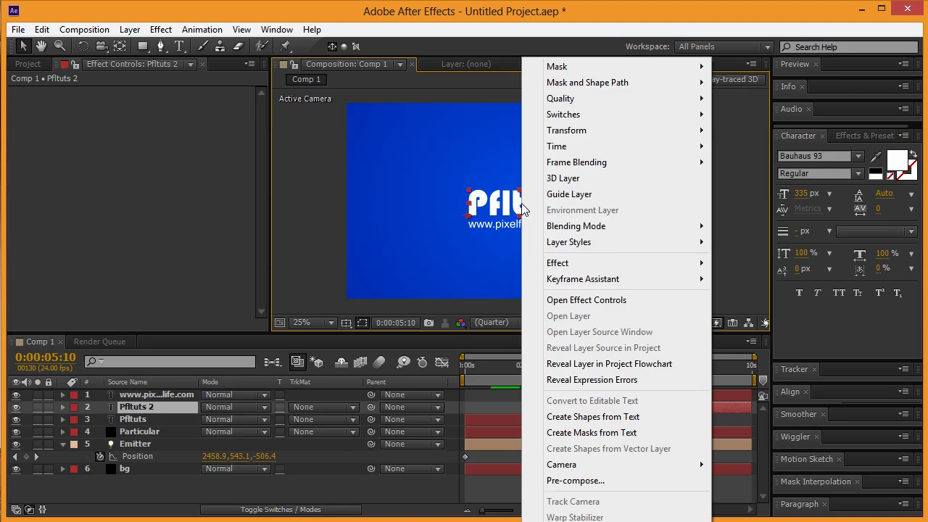
{"action": "left_click", "coordinate": [599, 181]}
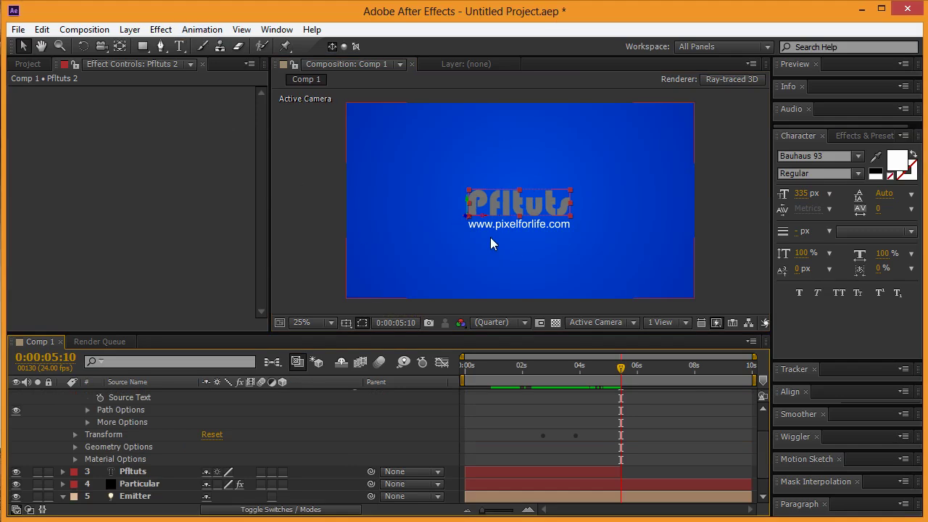
- Add an Animate Text Rotation animator (Animator 1) to Pfltuts 2
{"action": "key", "text": "p"}
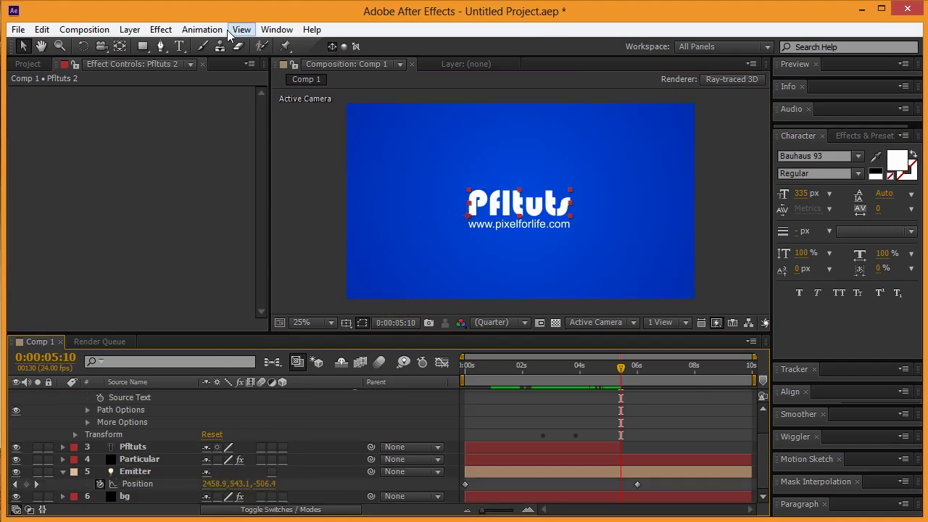
{"action": "left_click", "coordinate": [217, 32]}
{"action": "mouse_move", "coordinate": [243, 203]}
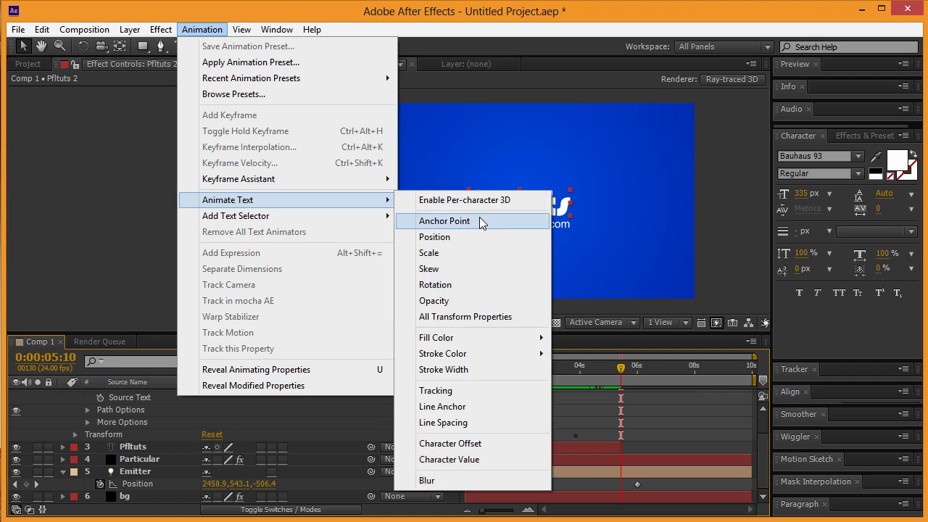
{"action": "left_click", "coordinate": [450, 284]}
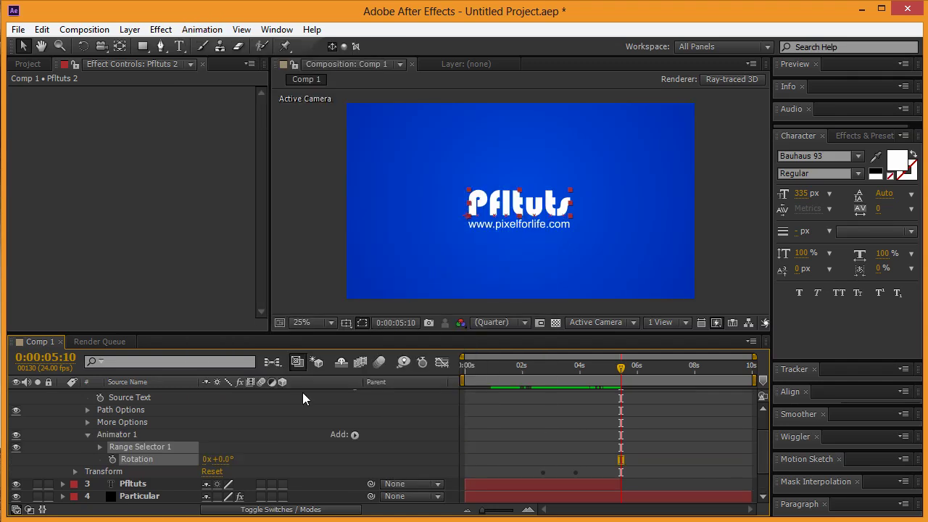
- Keyframe the rotation from 0 at about 5:10 to 1x revolution around 6:23
{"action": "left_click", "coordinate": [112, 459]}
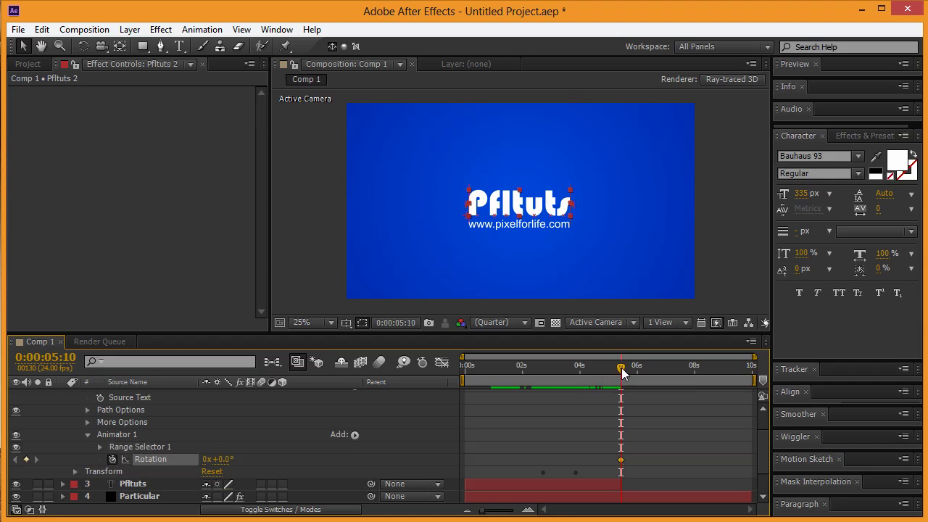
{"action": "mouse_move", "coordinate": [655, 365]}
{"action": "left_mouse_down"}
{"action": "mouse_move", "coordinate": [694, 366]}
{"action": "mouse_move", "coordinate": [662, 358]}
{"action": "left_mouse_up"}
{"action": "left_click", "coordinate": [208, 460]}
{"action": "type", "text": "1"}
{"action": "key", "text": "Tab"}
{"action": "left_click_drag", "start_coordinate": [671, 374], "coordinate": [621, 374]}
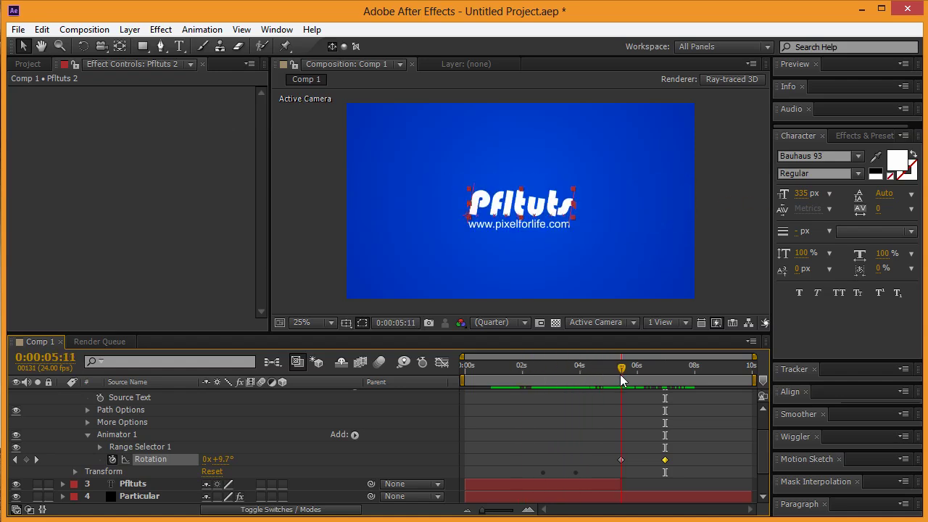
{"action": "scroll", "coordinate": [182, 414], "scroll_direction": "up", "scroll_amount": 3}
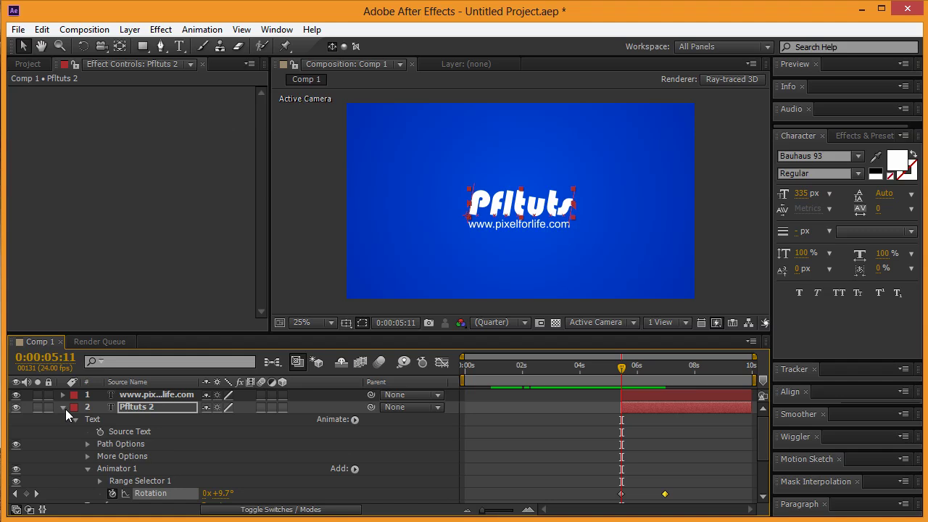
{"action": "left_click", "coordinate": [63, 408]}
{"action": "left_click", "coordinate": [155, 395]}
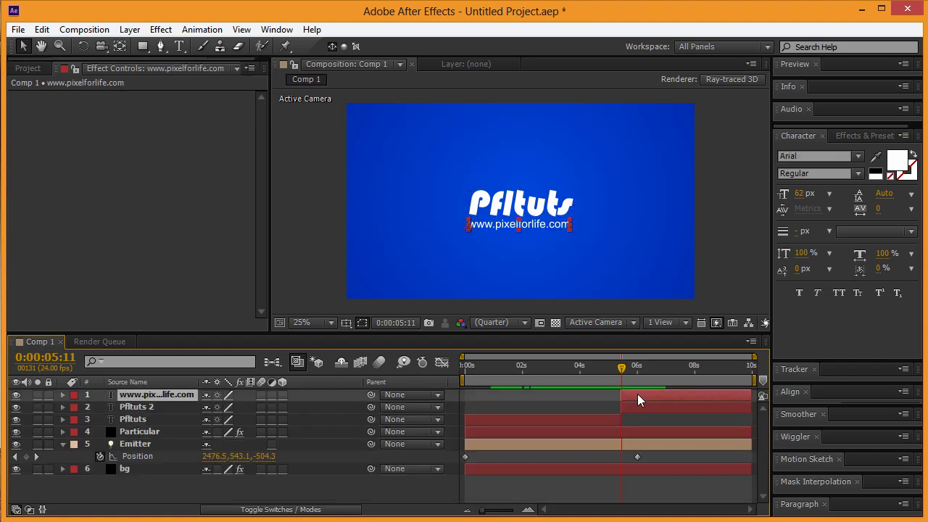
{"action": "left_click_drag", "start_coordinate": [621, 368], "coordinate": [667, 368]}
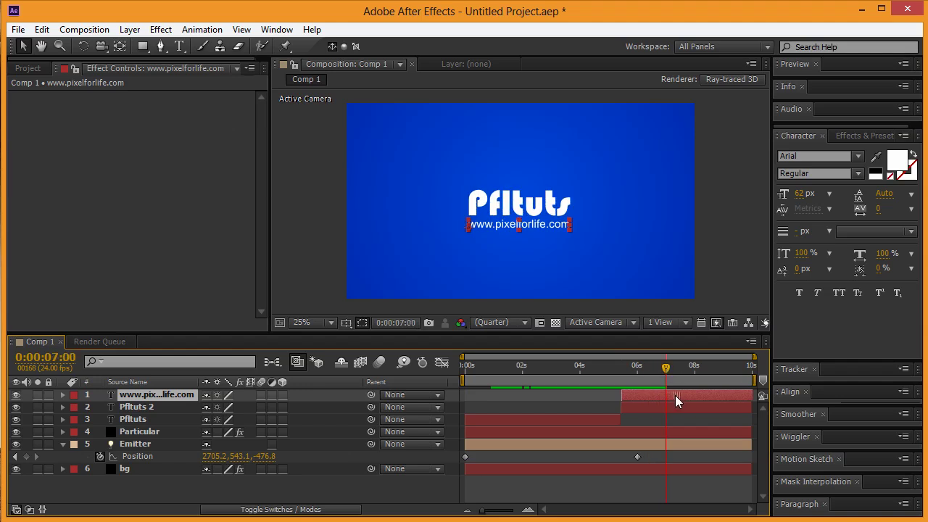
{"action": "left_click_drag", "start_coordinate": [622, 395], "coordinate": [431, 367]}
{"action": "key", "text": "space"}
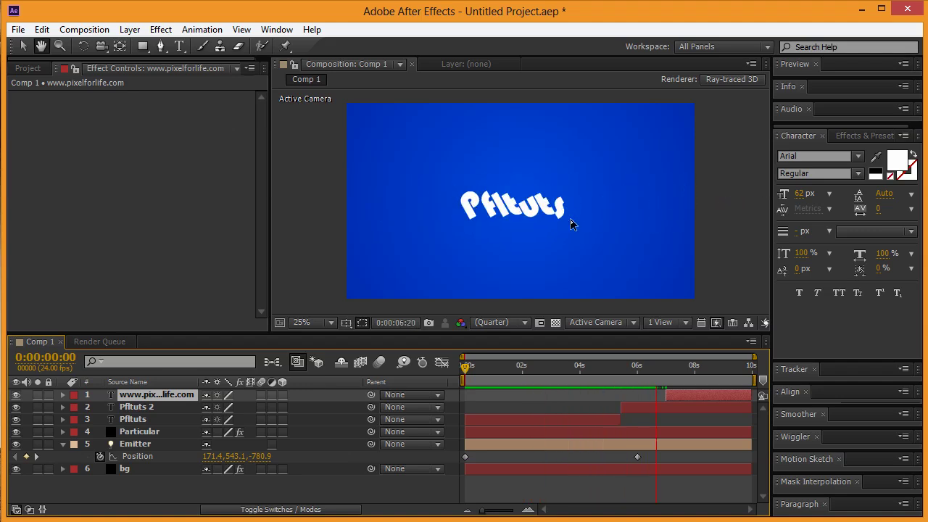
{"action": "key", "text": "space"}
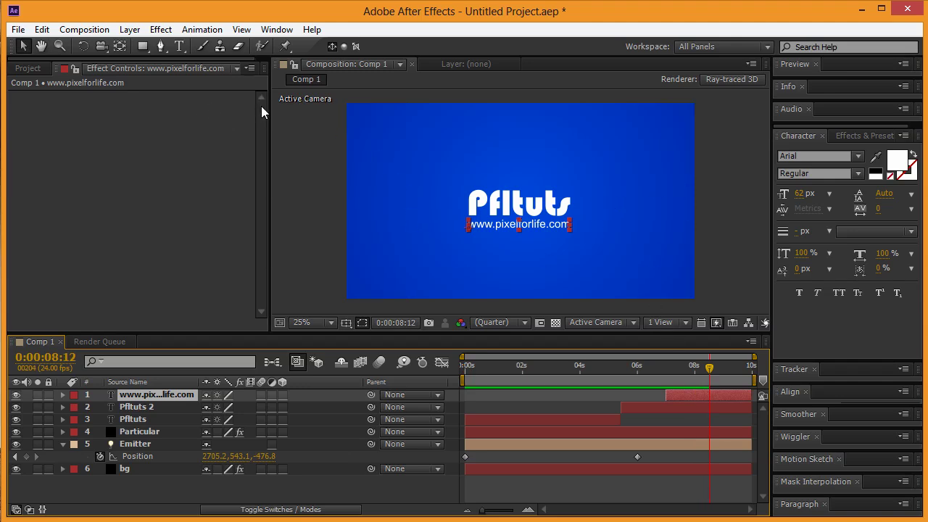
{"action": "left_click", "coordinate": [320, 154]}
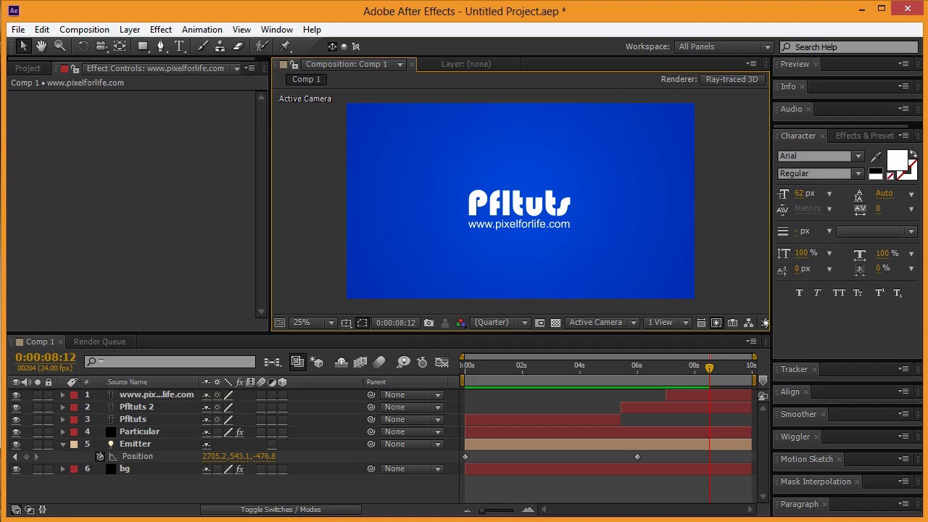